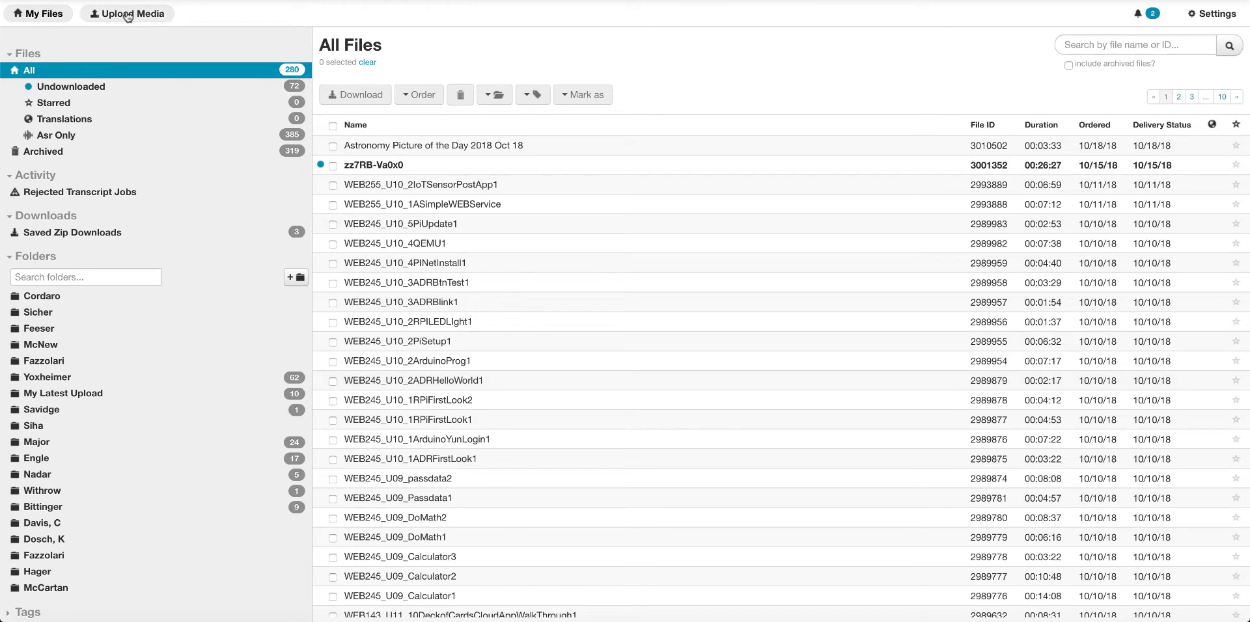
# Choose APOD Oct 19.mp4 from the Desktop as new media and start its upload
pyautogui.click(127, 15)
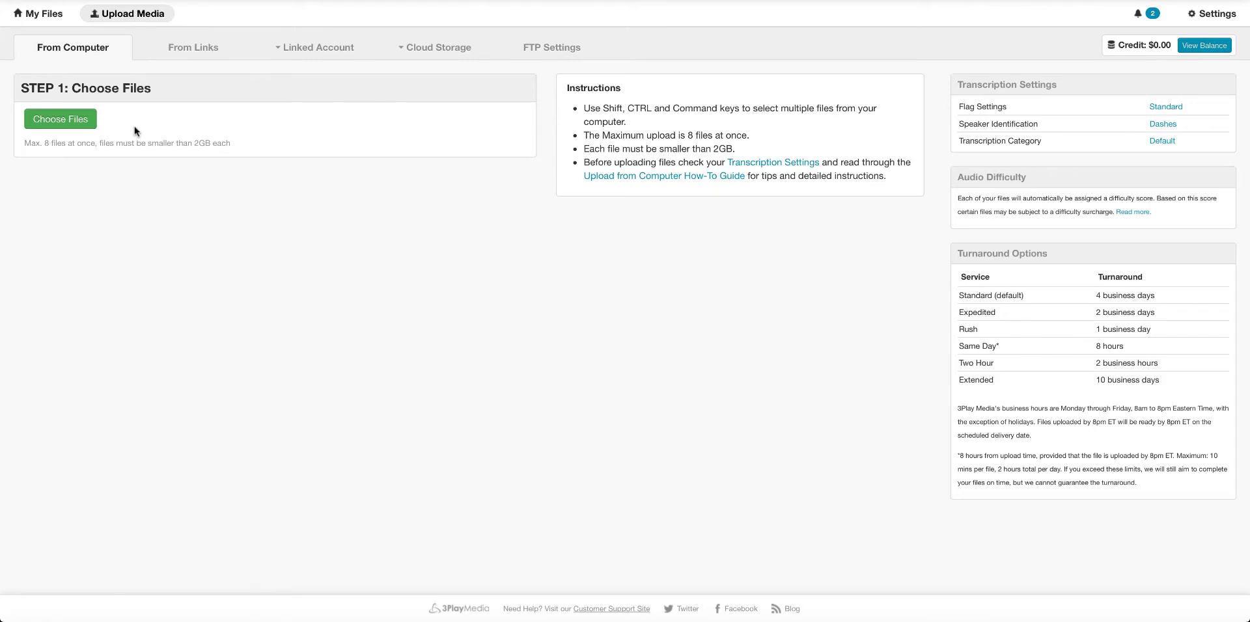
pyautogui.click(65, 121)
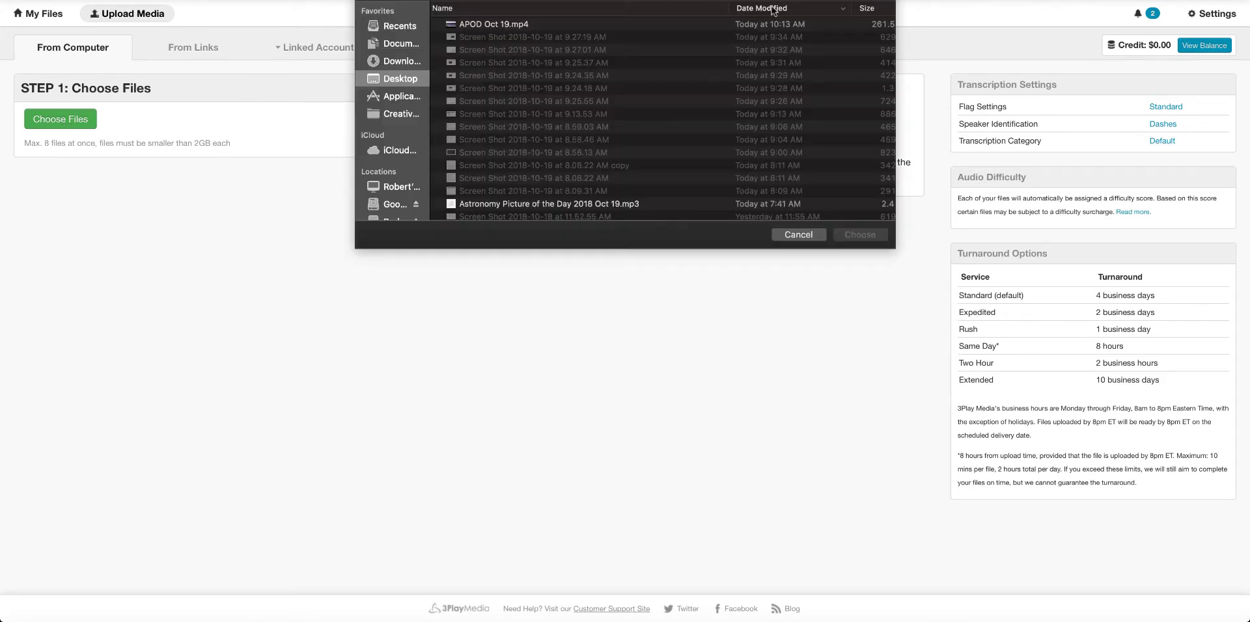
pyautogui.hscroll(-1, 776, 11)
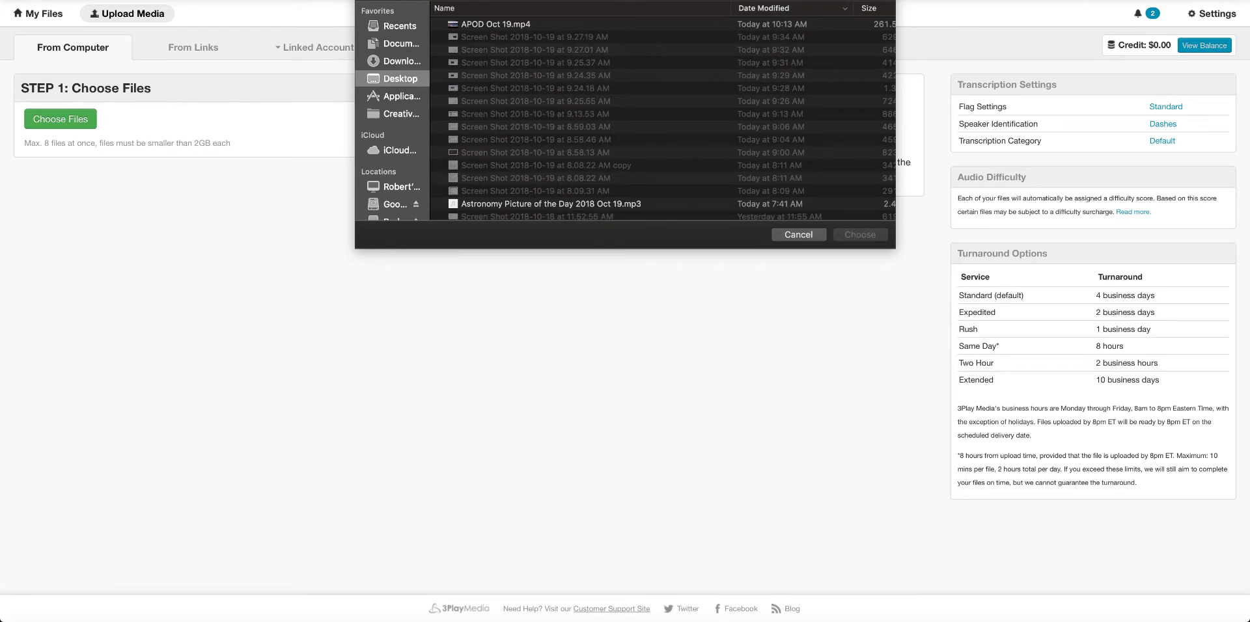
pyautogui.click(486, 25)
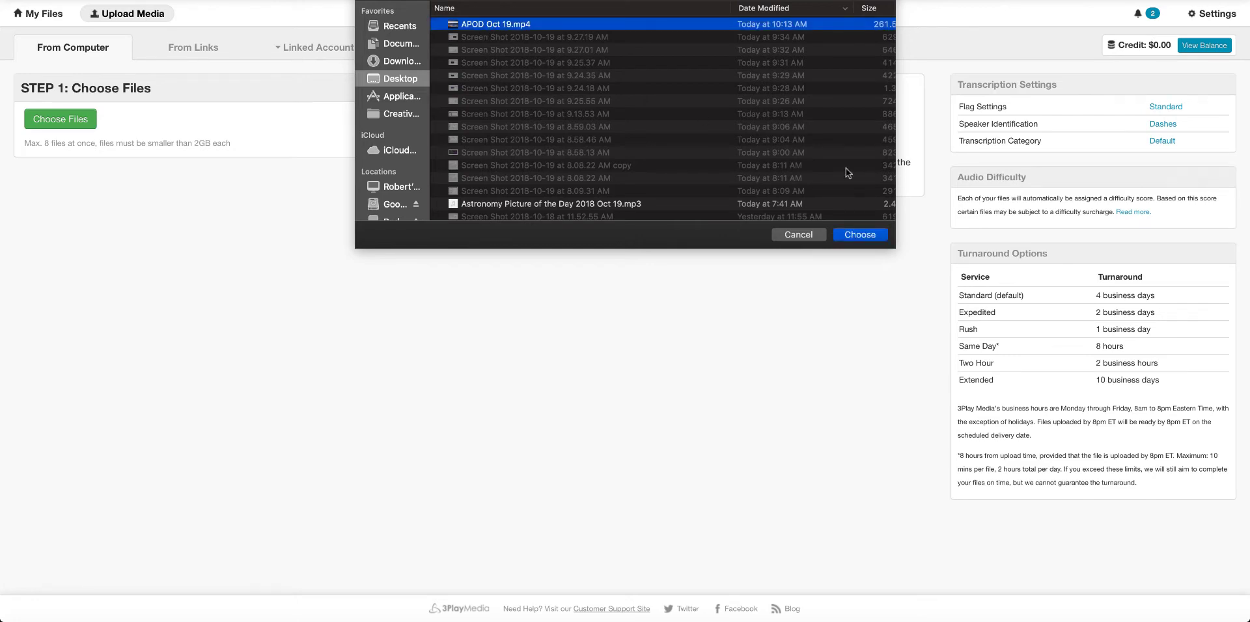
pyautogui.click(859, 235)
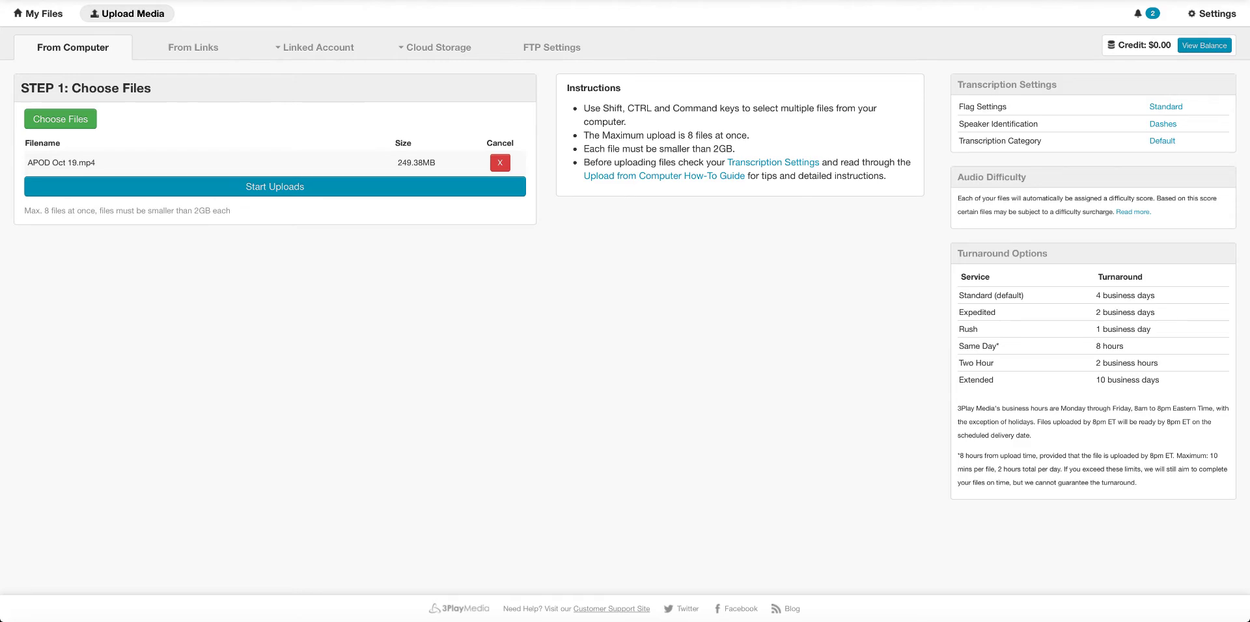
pyautogui.click(322, 187)
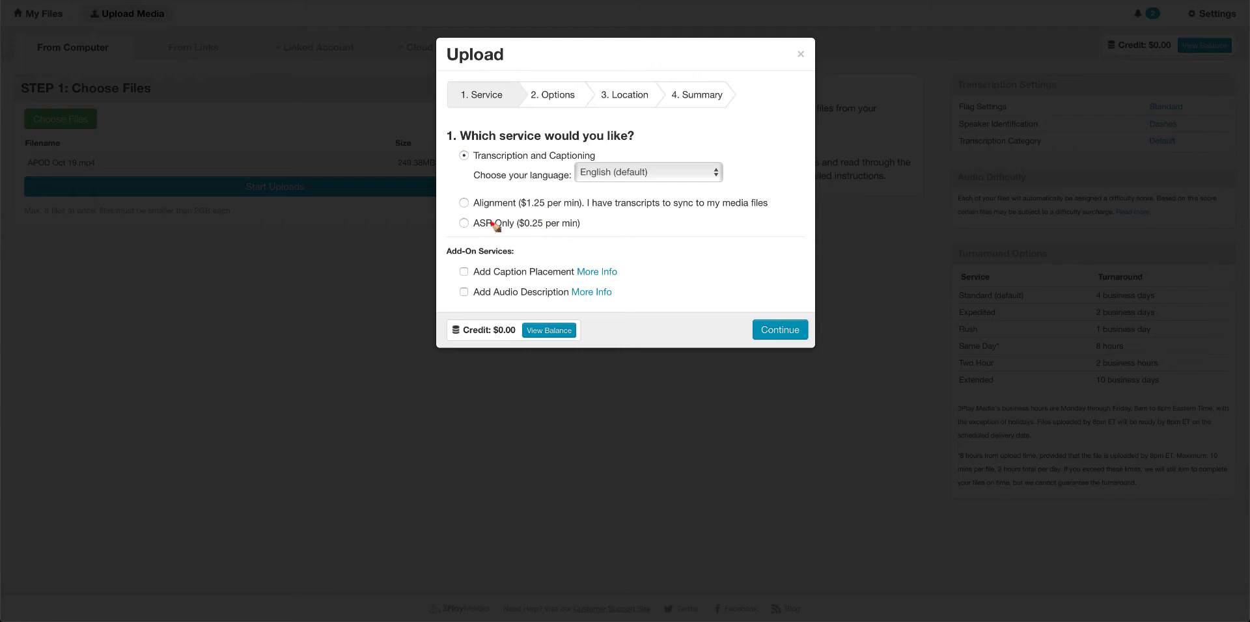
# Select the ASR Only service at $0.25 per min without add-ons and accept the ASR Only turnaround
pyautogui.moveTo(489, 211)
pyautogui.mouseDown()
pyautogui.moveTo(447, 234)
pyautogui.moveTo(520, 246)
pyautogui.moveTo(603, 230)
pyautogui.moveTo(575, 212)
pyautogui.moveTo(493, 212)
pyautogui.mouseUp()
pyautogui.click(464, 223)
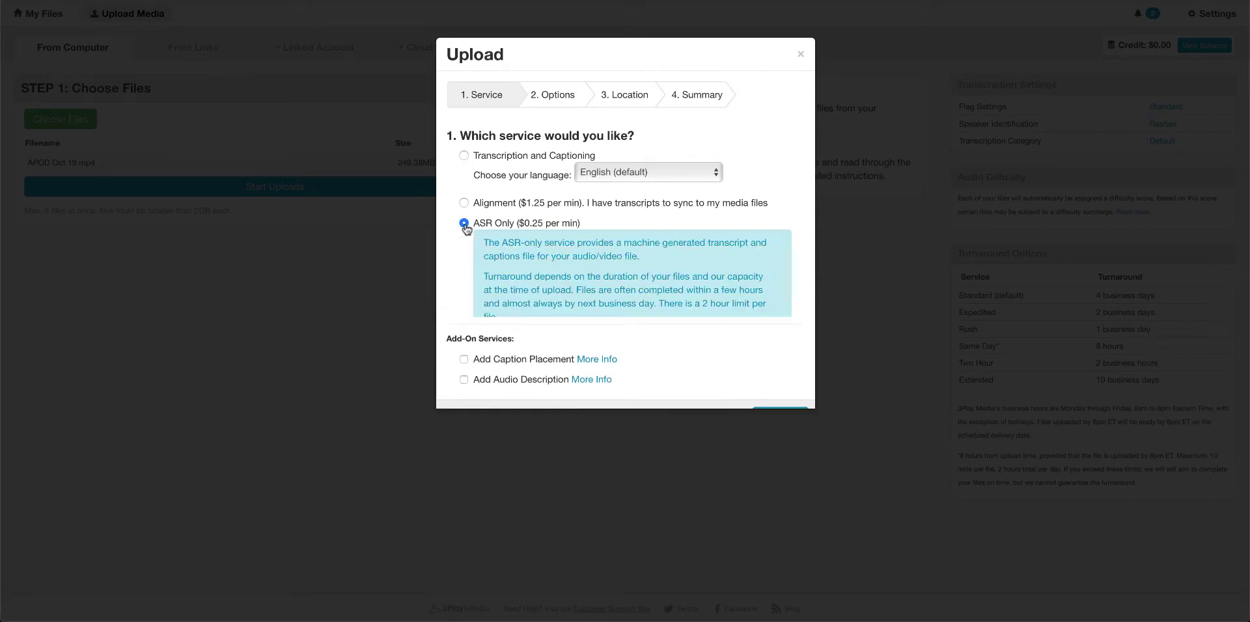
pyautogui.scroll(-1, 628, 276)
pyautogui.scroll(-3, 628, 277)
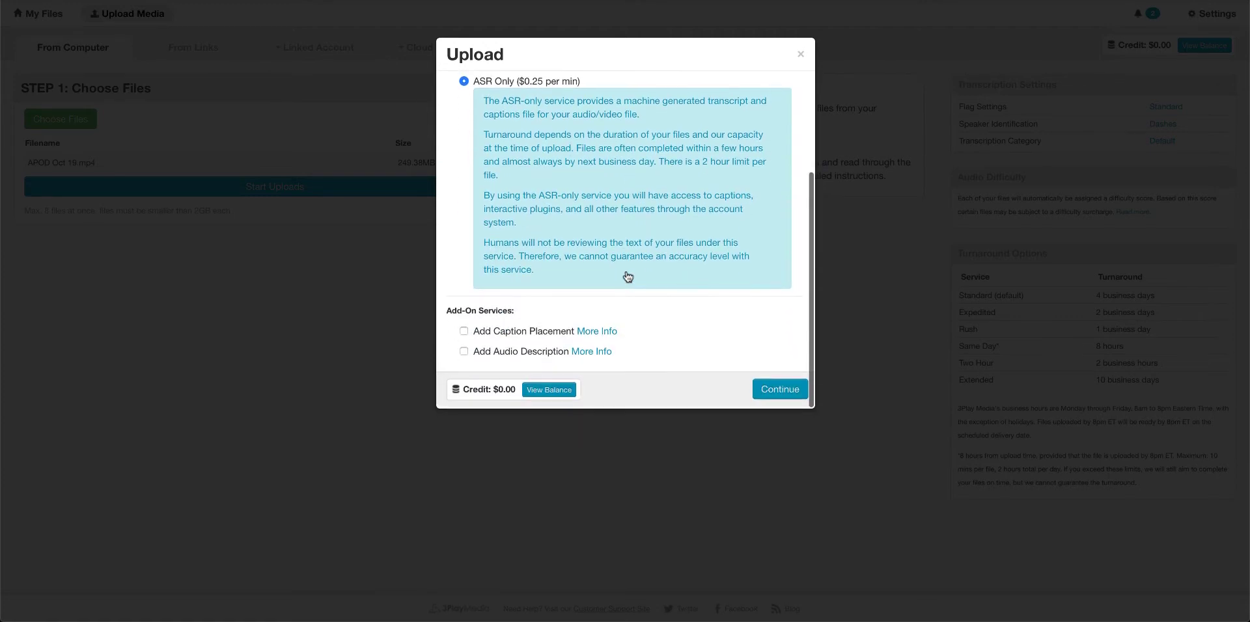
pyautogui.click(779, 393)
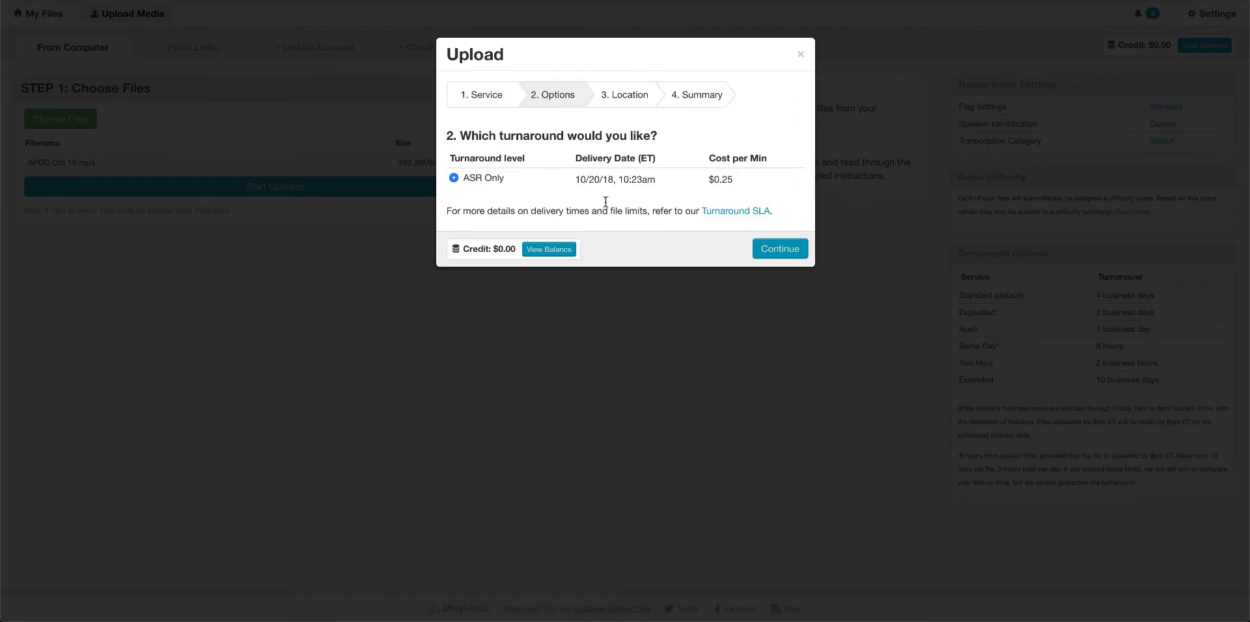
pyautogui.click(777, 250)
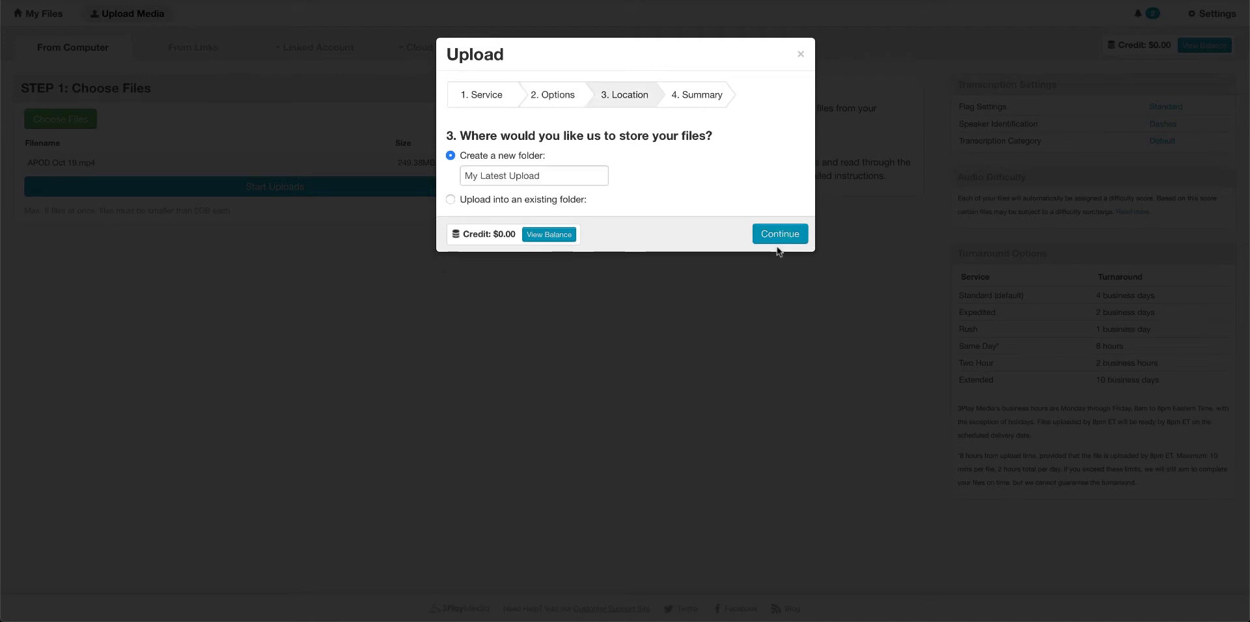
# Store the upload in the existing folder named after the uploader's surname, finding it by folder search
pyautogui.click(450, 200)
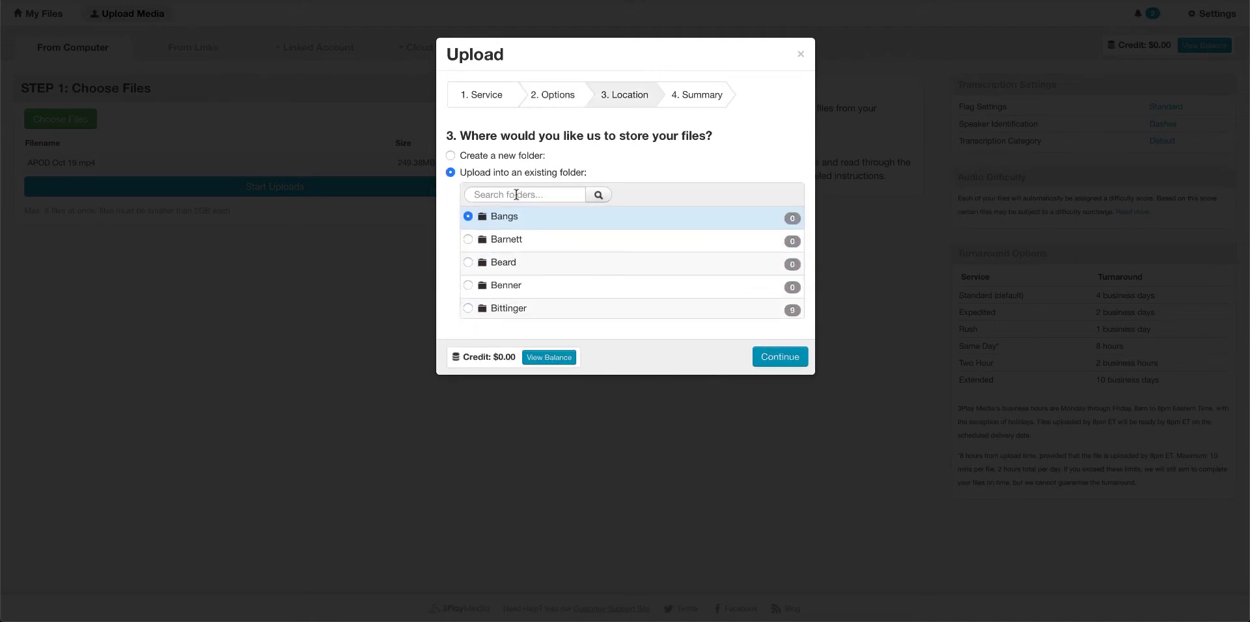
pyautogui.click(516, 194)
pyautogui.write('wagner')
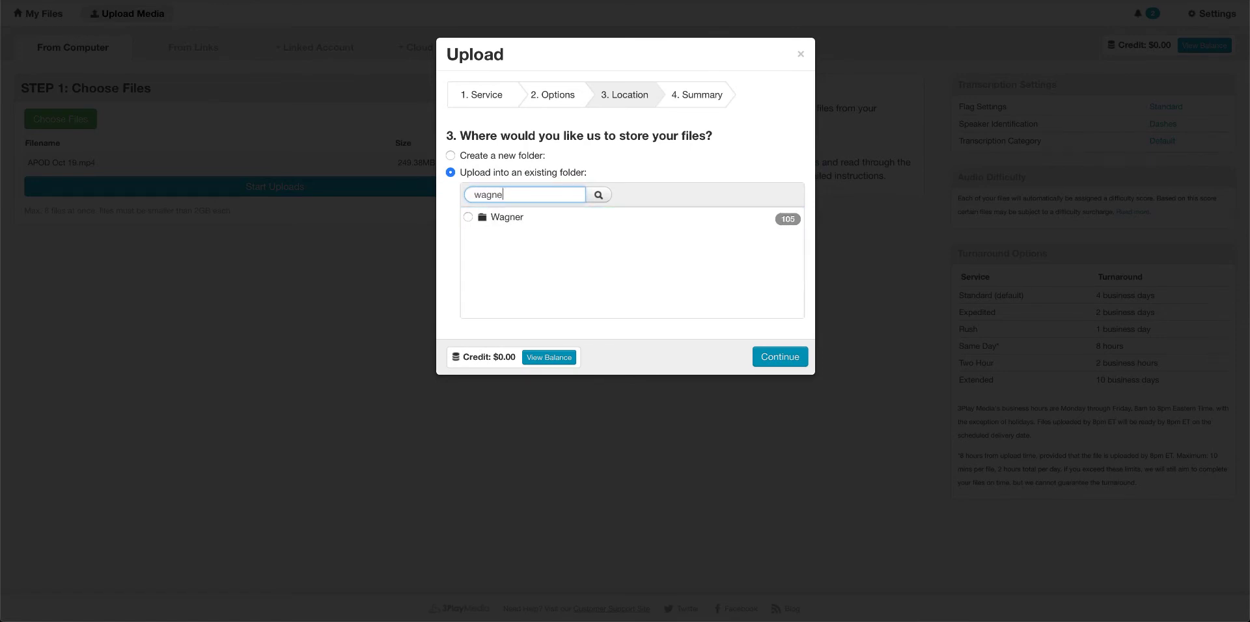
pyautogui.click(468, 218)
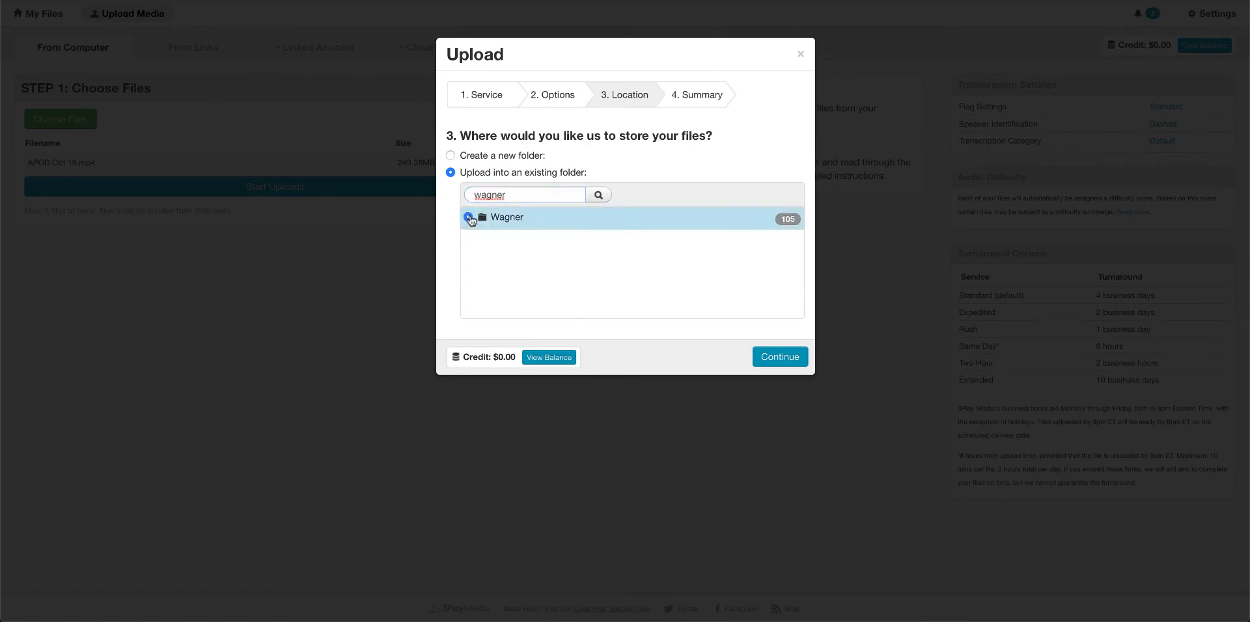
pyautogui.click(779, 356)
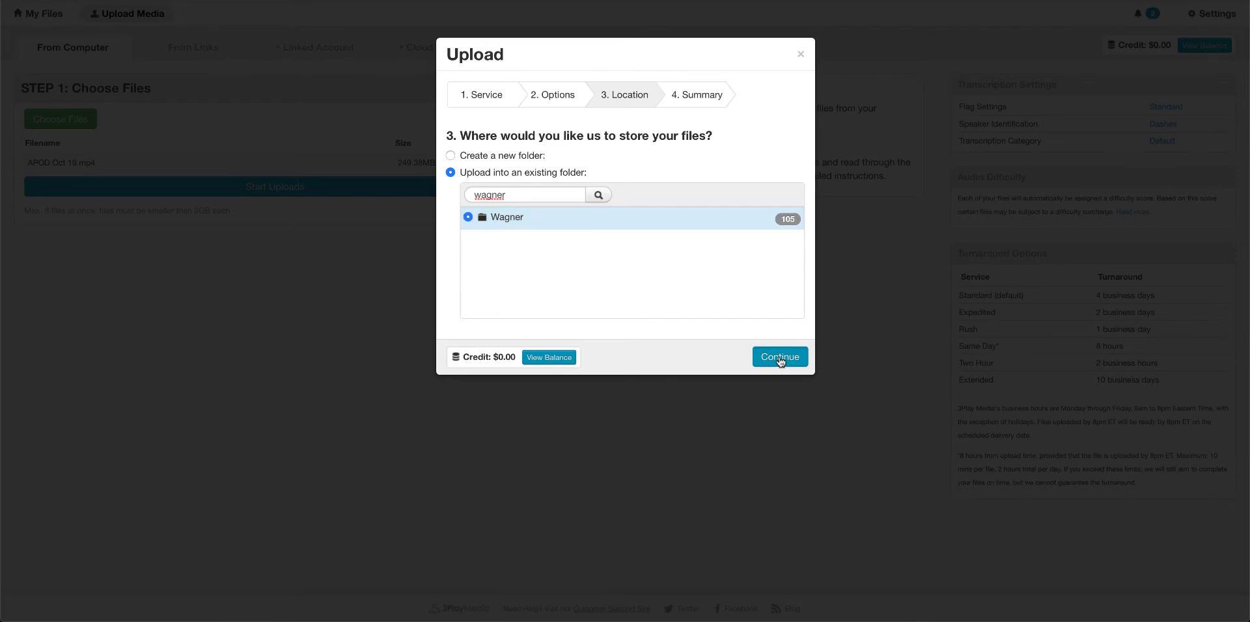
# Review the order summary, acknowledge the file cancellation policy and place the order
pyautogui.scroll(-2, 661, 317)
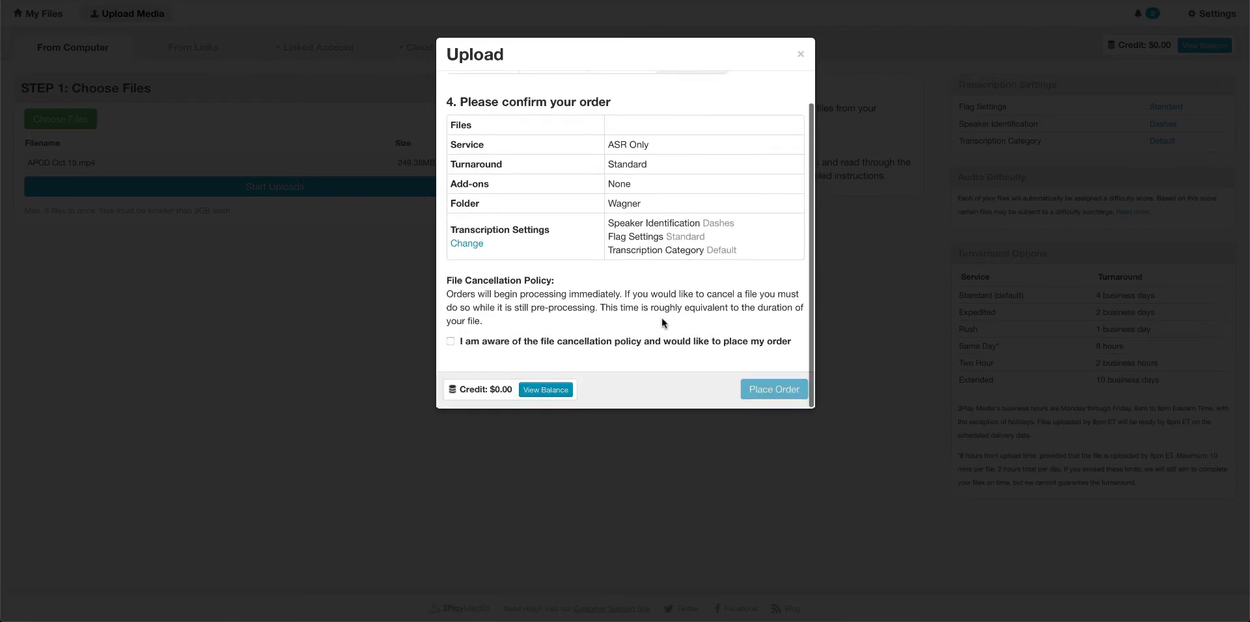
pyautogui.scroll(2, 661, 317)
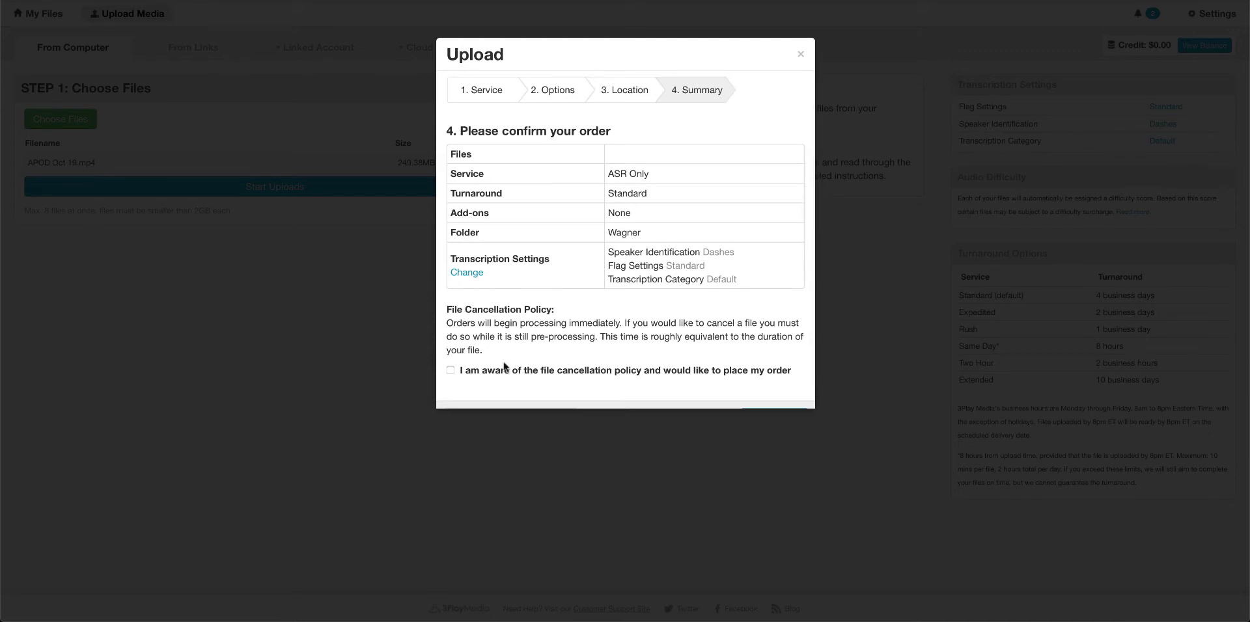
pyautogui.scroll(-2, 481, 353)
pyautogui.click(466, 345)
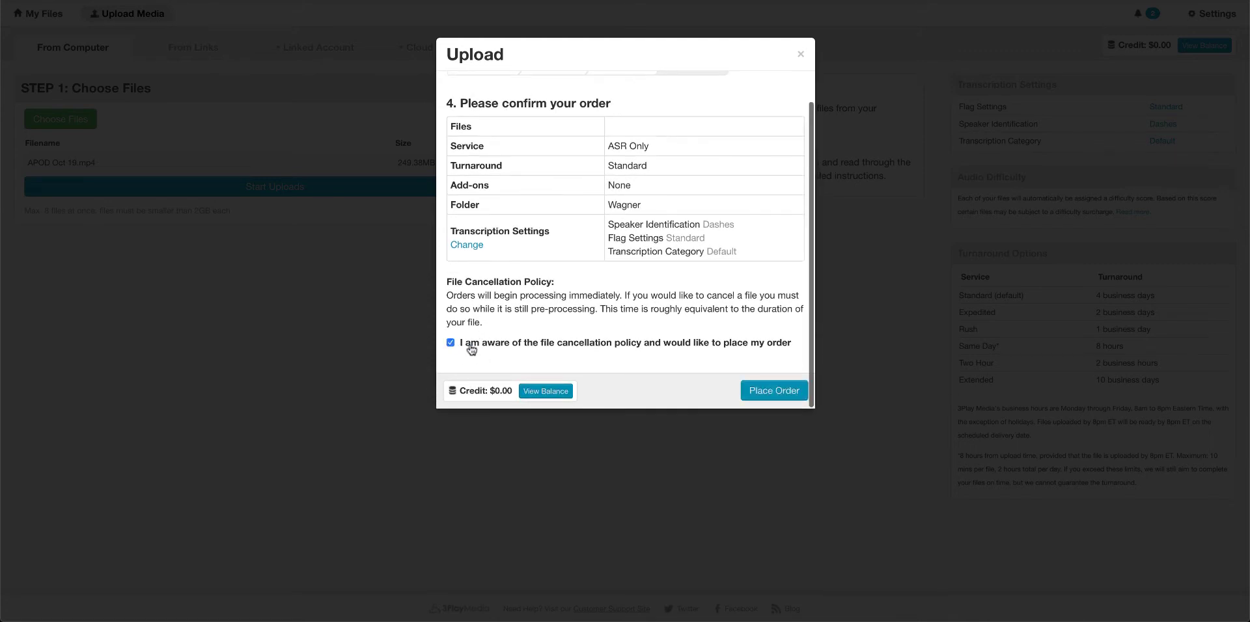
pyautogui.click(769, 392)
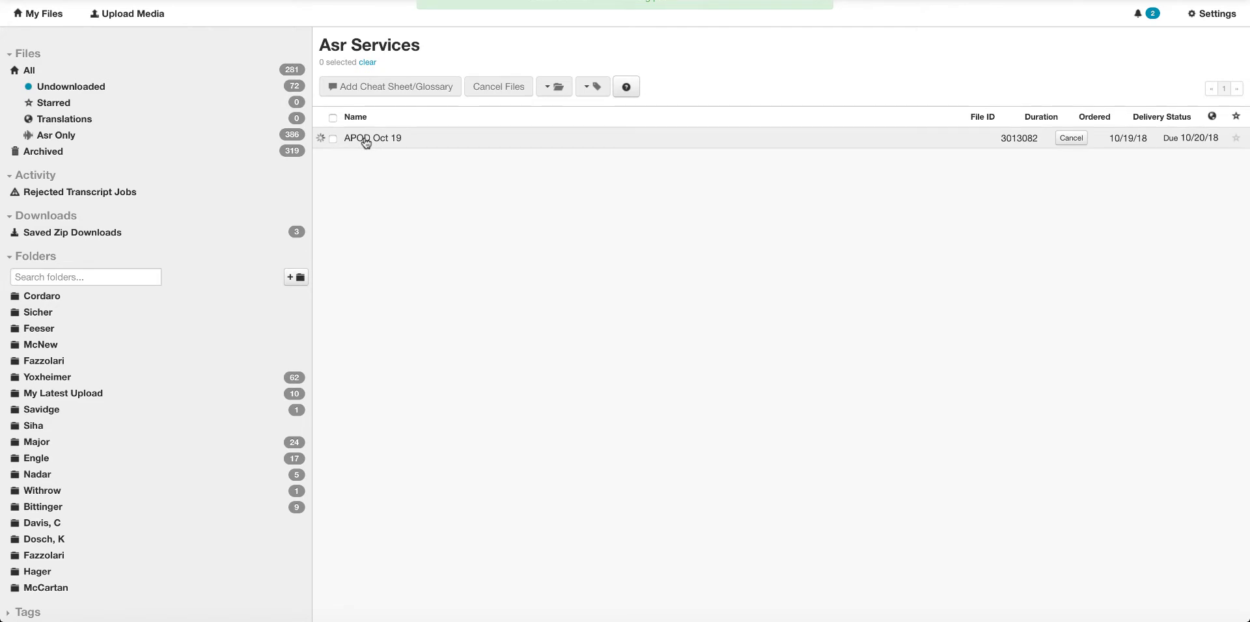
# Open the uploader's surname folder from the list of folders
pyautogui.scroll(-3, 244, 403)
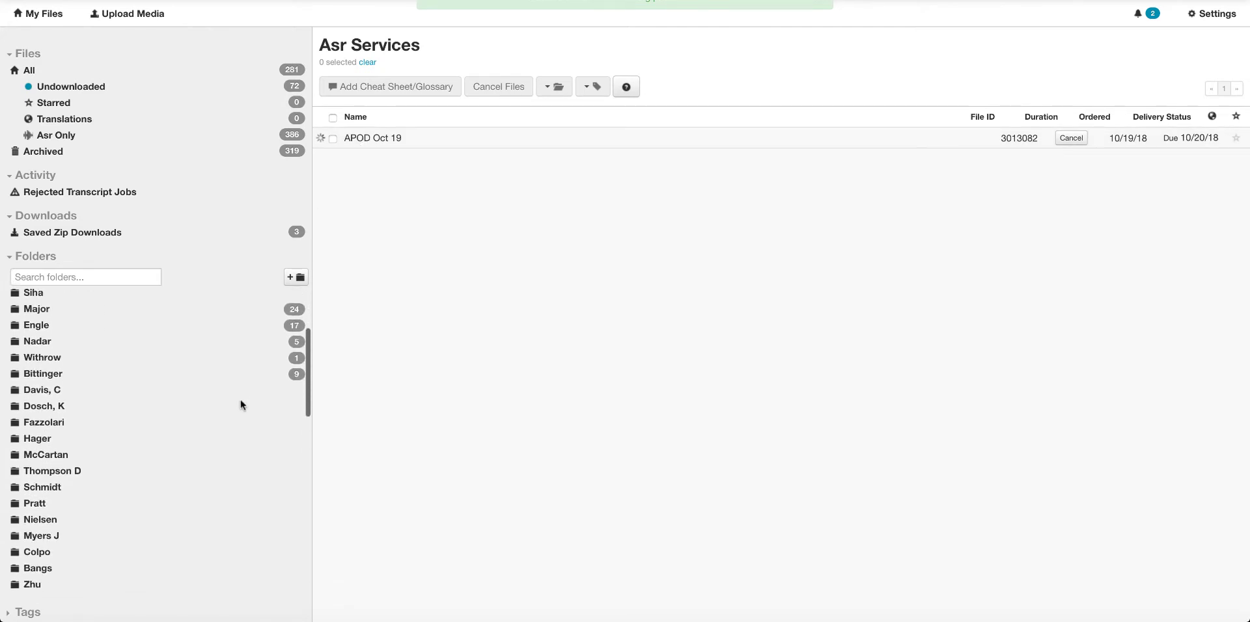
pyautogui.scroll(-5, 240, 400)
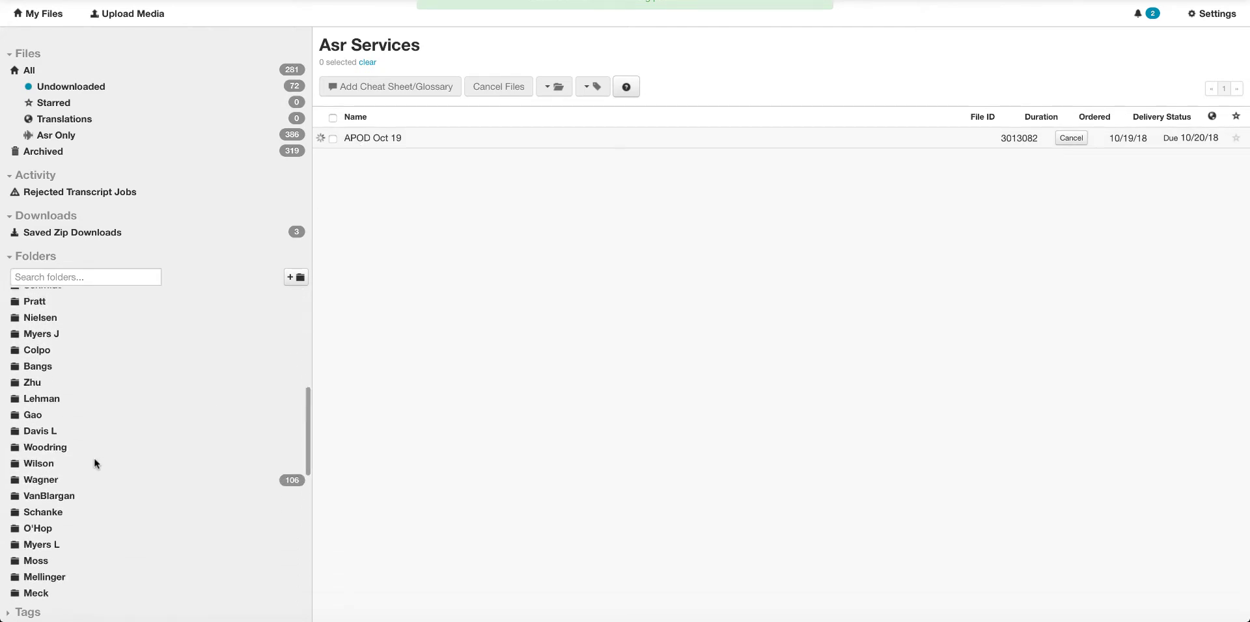
pyautogui.click(53, 480)
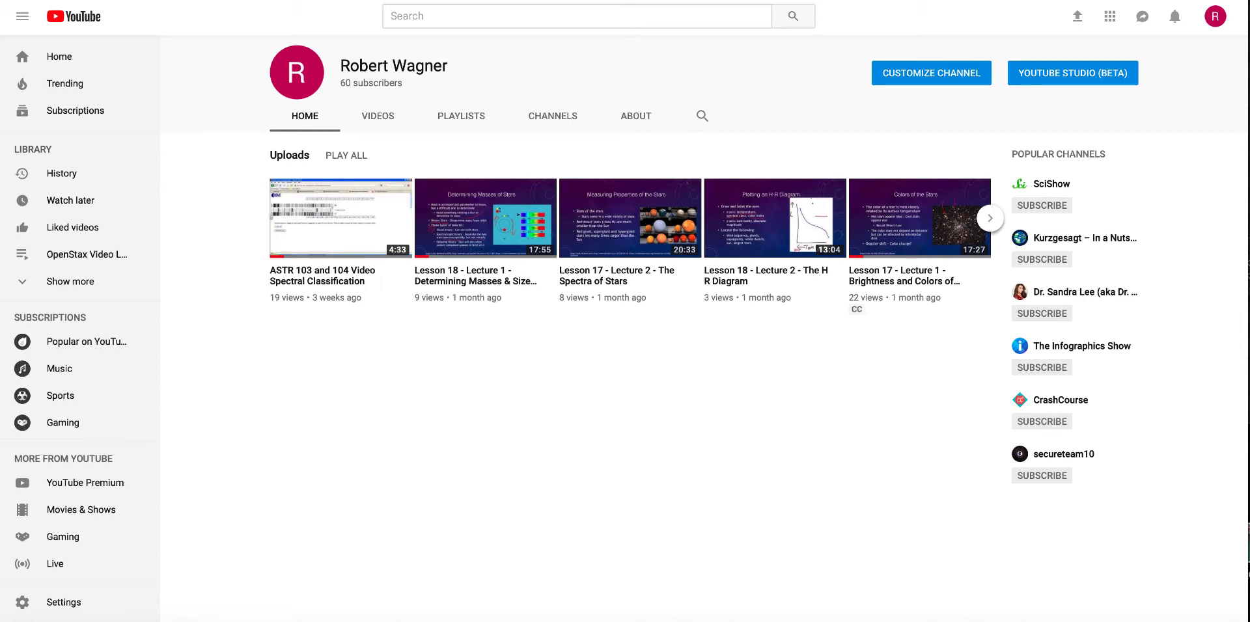
# Switch to YouTube and upload APOD Oct 19.mp4 from the Desktop, dismissing the file browser window
pyautogui.click(1077, 17)
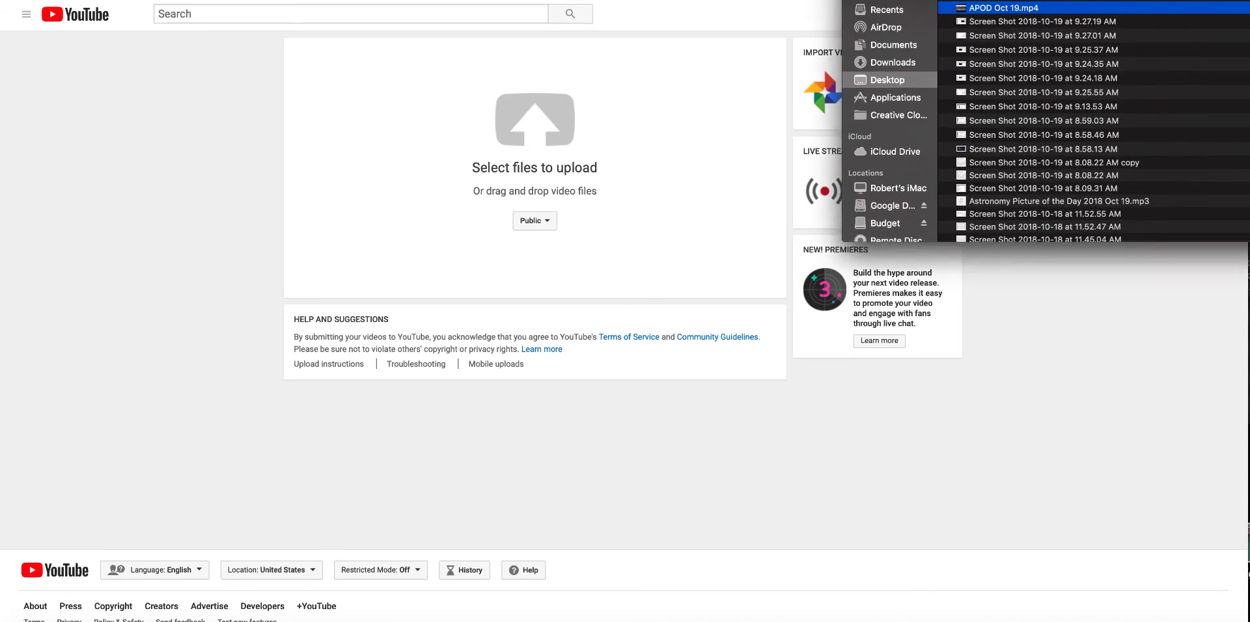
pyautogui.moveTo(952, 33); pyautogui.dragTo(579, 143)
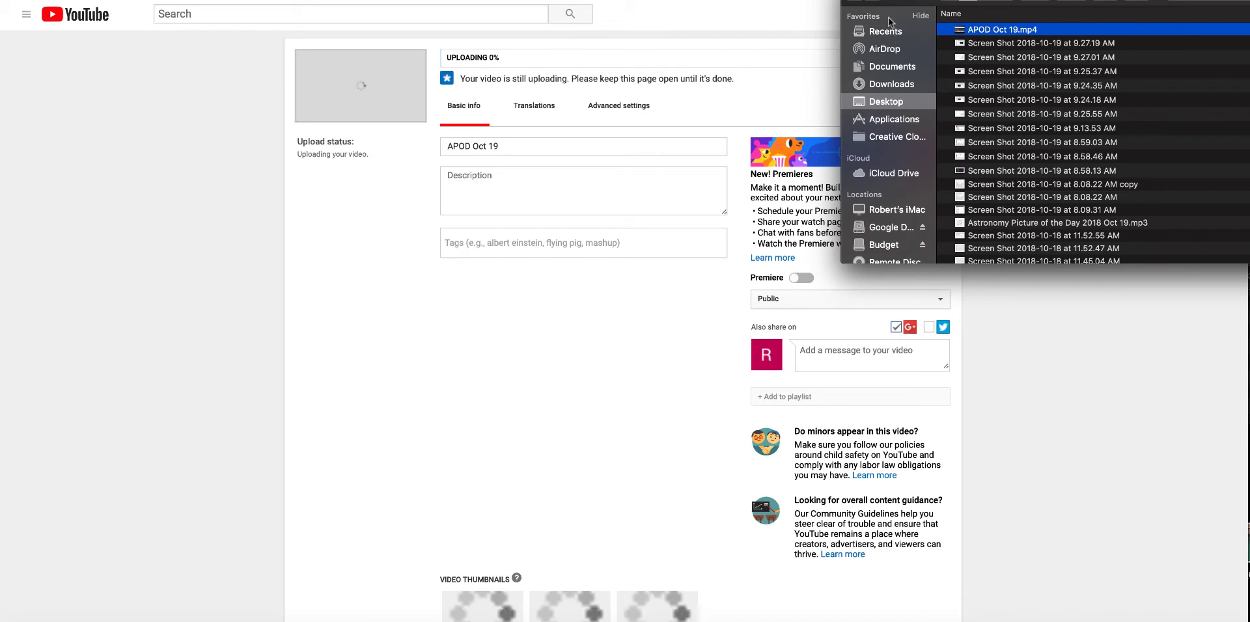
pyautogui.click(864, 1)
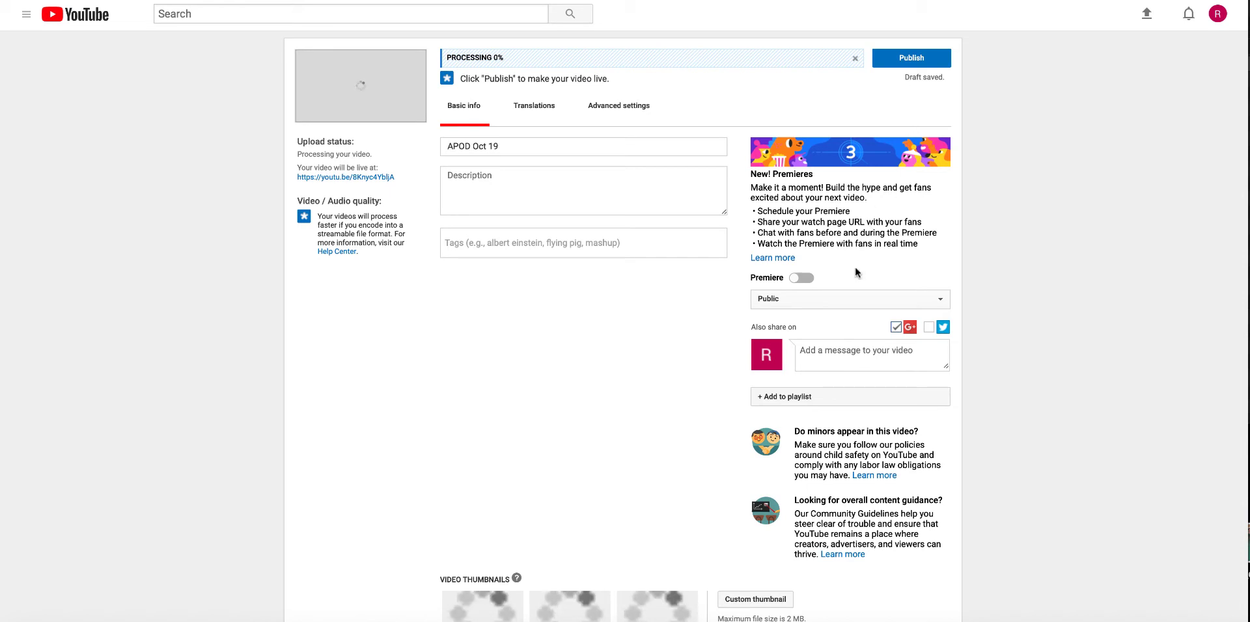
# Set the uploaded video's visibility to Unlisted and confirm its settings
pyautogui.click(923, 298)
pyautogui.click(811, 314)
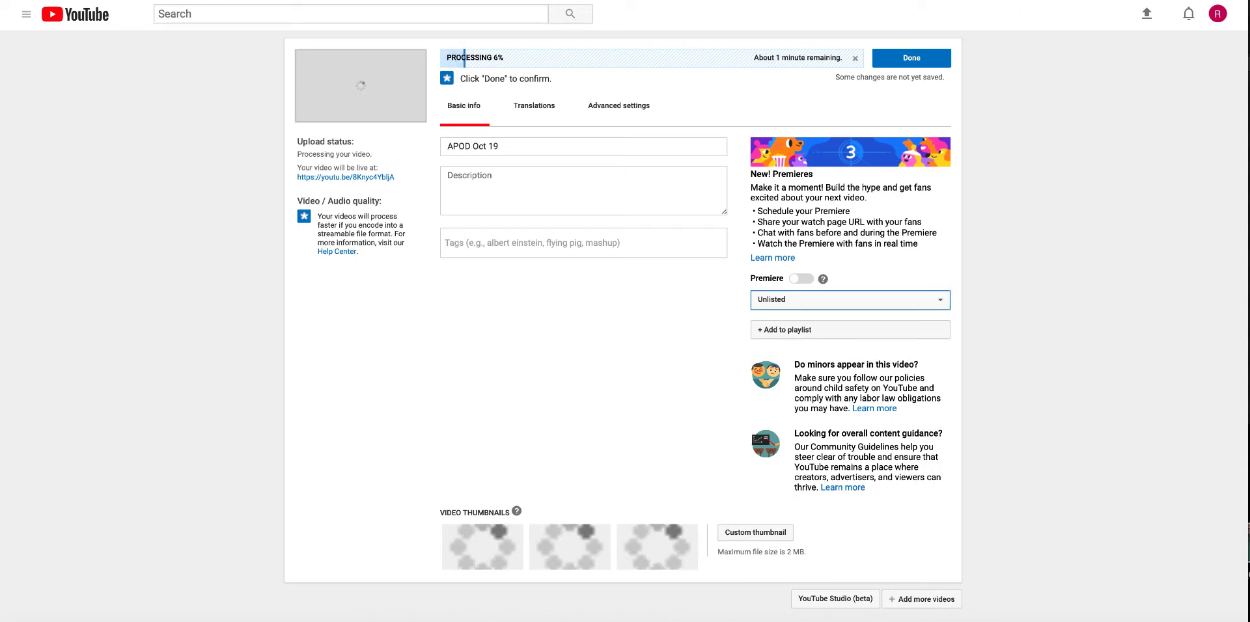
pyautogui.click(911, 58)
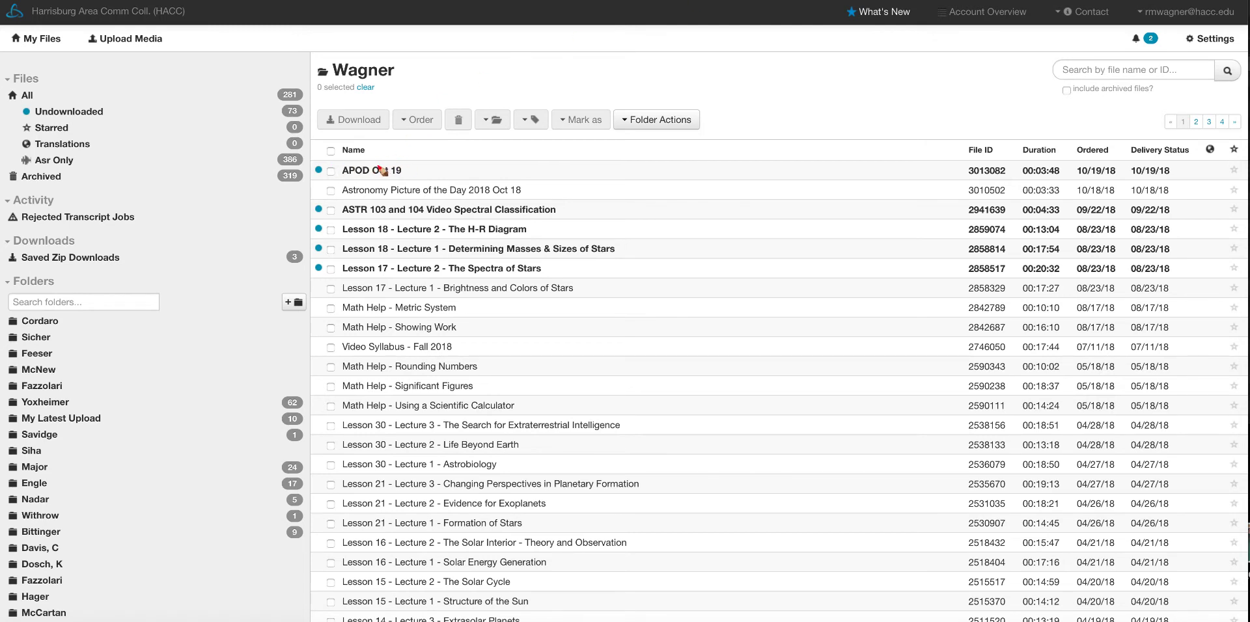
# Switch back to 3Play Media and open the transcript of APOD Oct 19 for editing
pyautogui.moveTo(410, 164)
pyautogui.mouseDown()
pyautogui.moveTo(311, 166)
pyautogui.moveTo(320, 179)
pyautogui.moveTo(394, 182)
pyautogui.moveTo(417, 178)
pyautogui.moveTo(413, 164)
pyautogui.mouseUp()
pyautogui.scroll(-1, 362, 174)
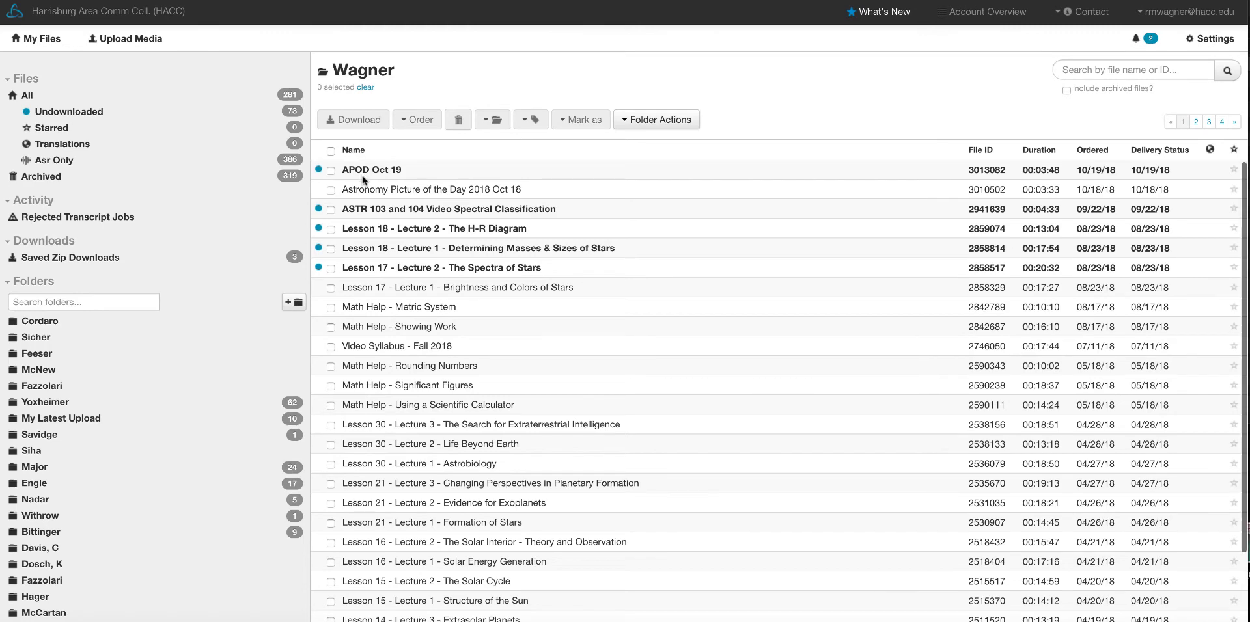
pyautogui.click(369, 171)
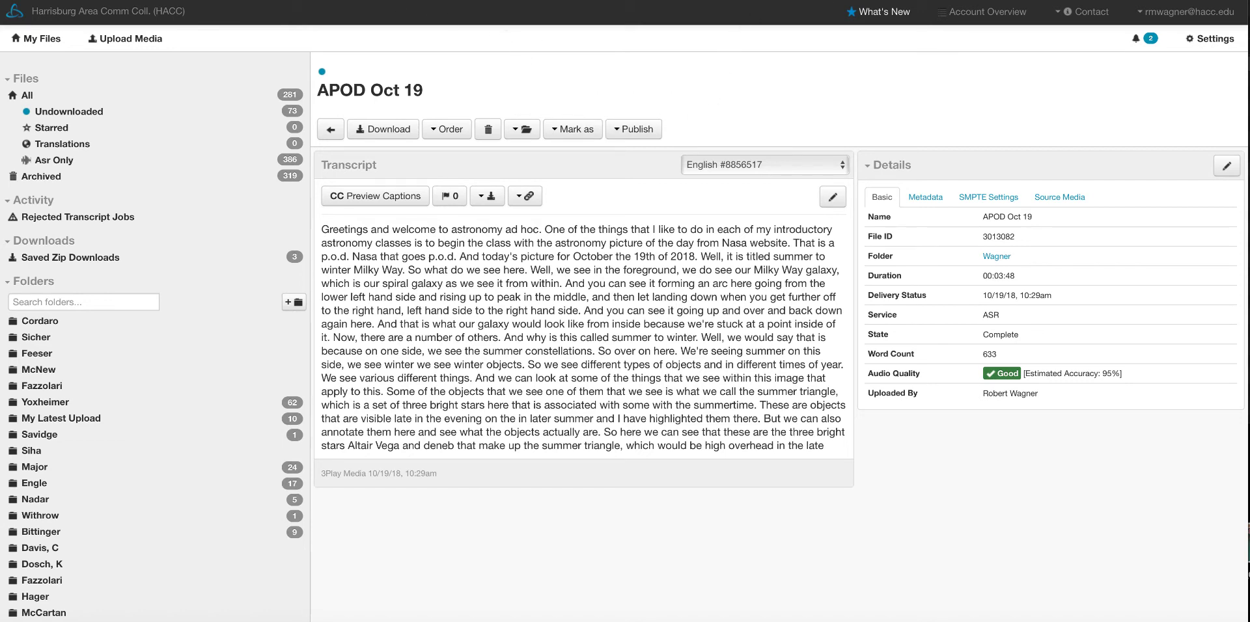
pyautogui.click(832, 199)
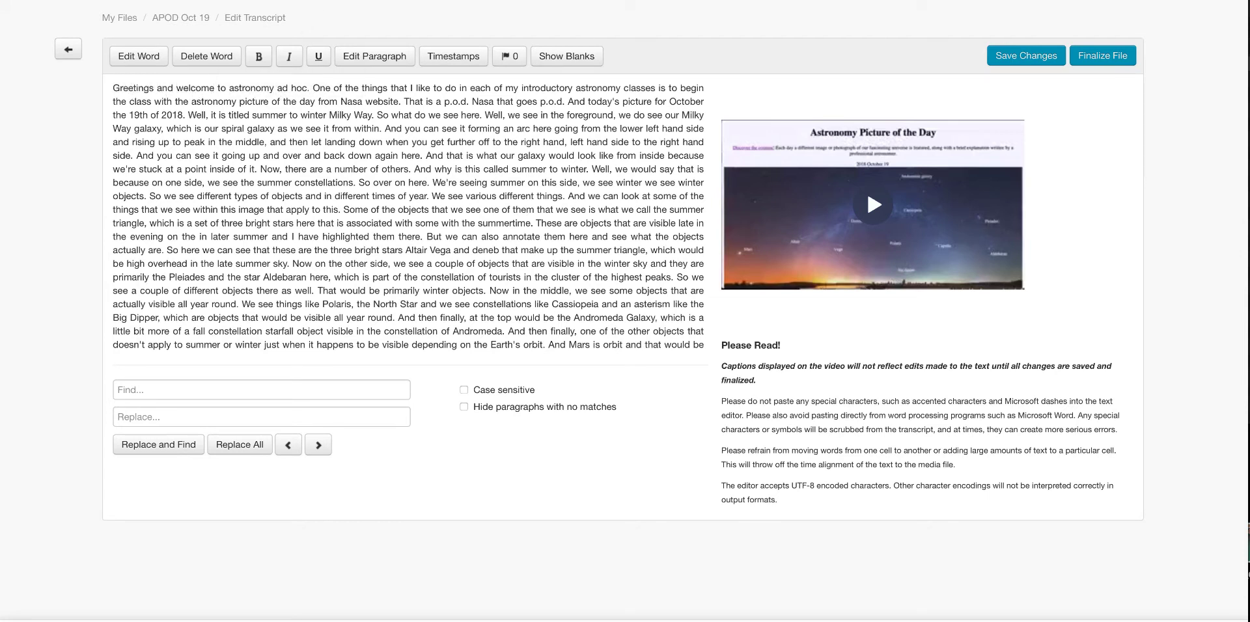
# Play the video's opening to check the transcript, and correct the word "ad" in the first sentence to "at"
pyautogui.click(282, 90)
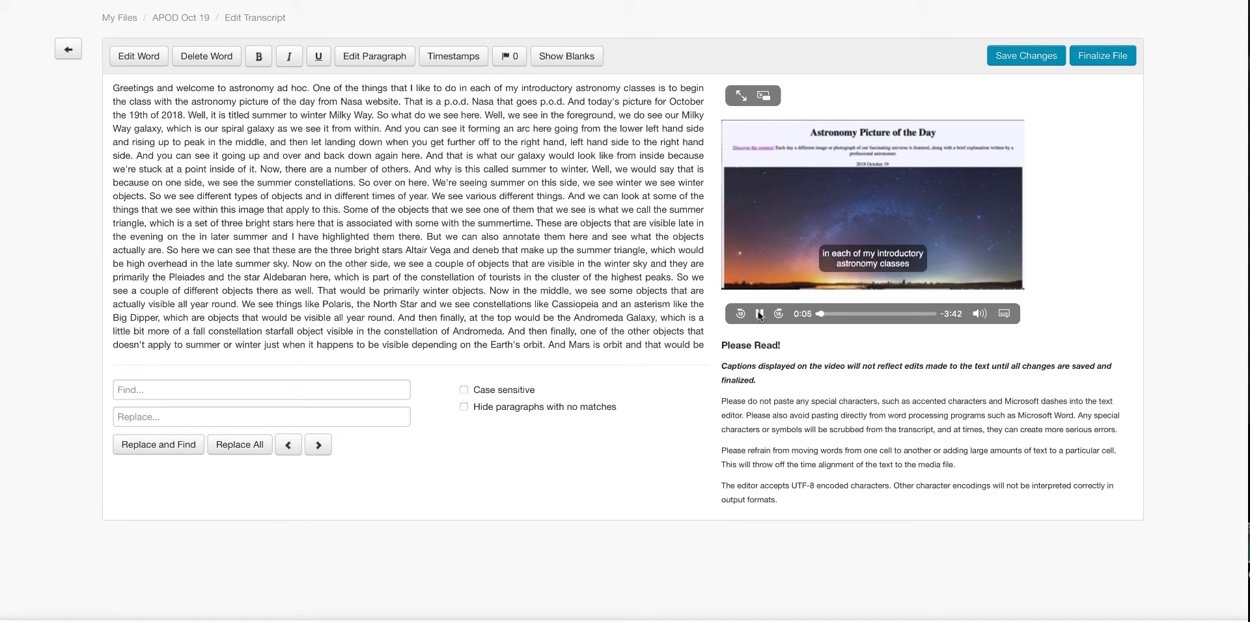
pyautogui.click(758, 313)
pyautogui.click(145, 60)
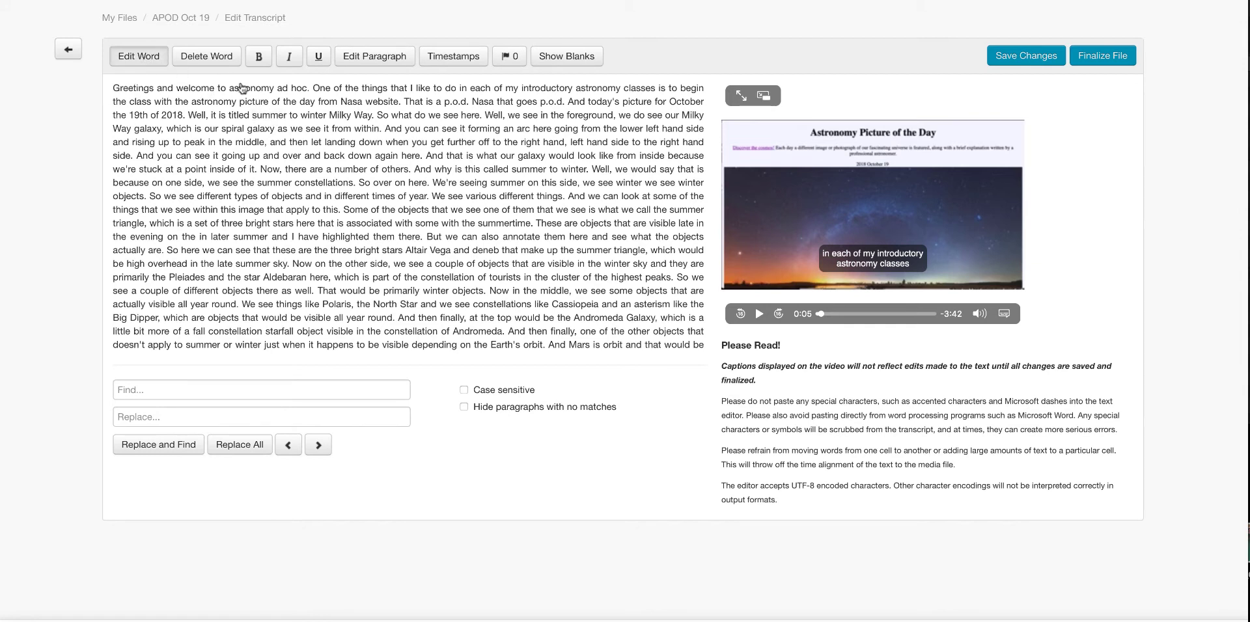
pyautogui.click(287, 89)
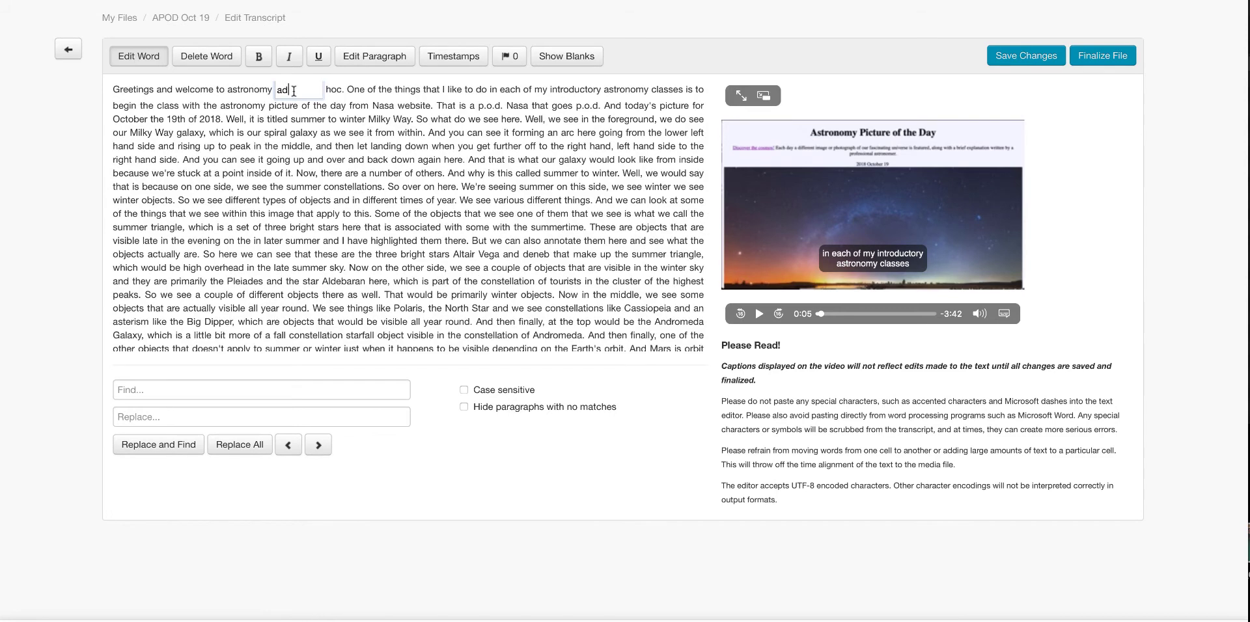
pyautogui.press('BackSpace')
pyautogui.write('t')
pyautogui.press('Return')
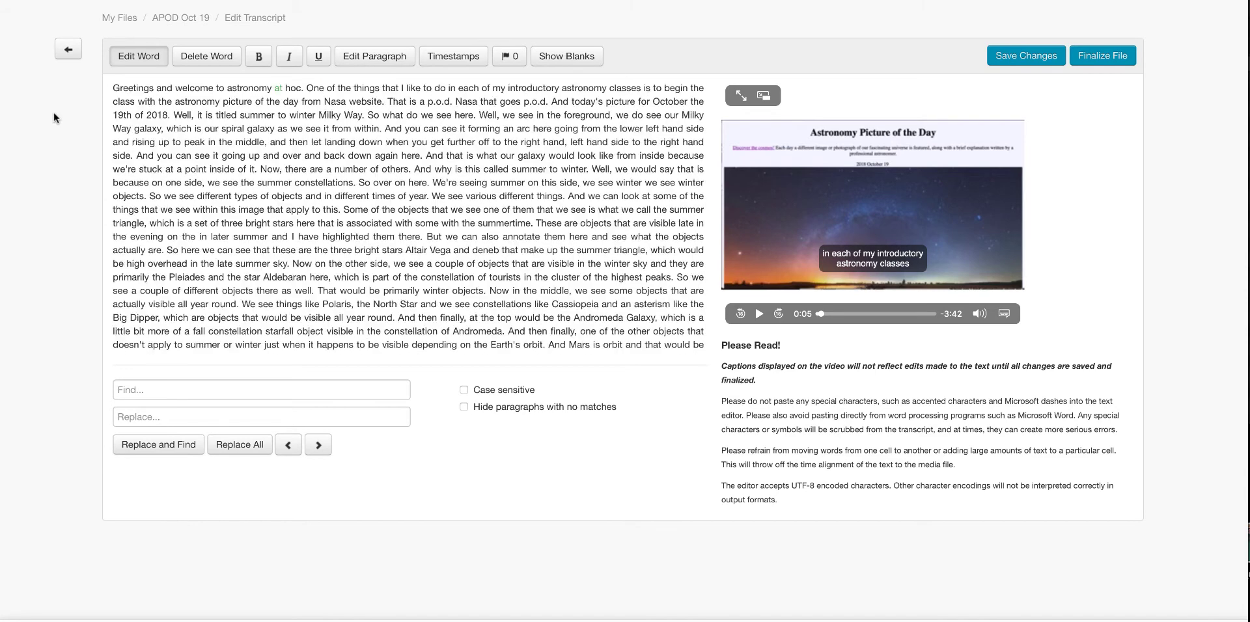
# Replace the word "hoc." in the transcript's first sentence with "HACC."
pyautogui.click(294, 92)
pyautogui.moveTo(313, 90); pyautogui.dragTo(280, 89)
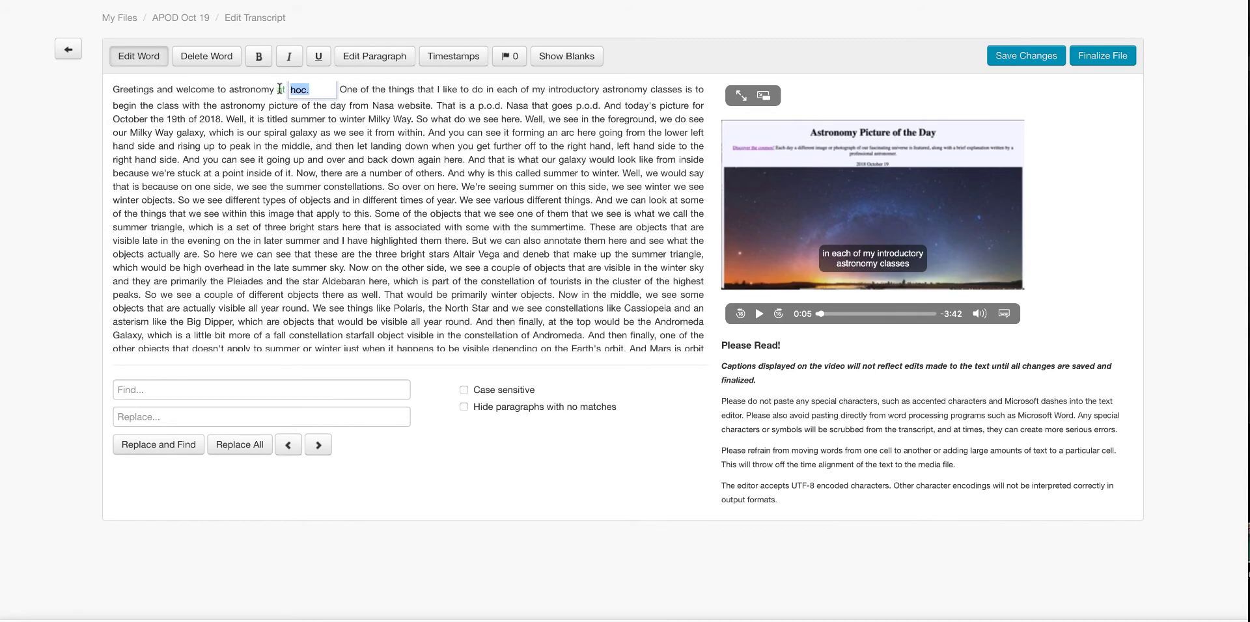
pyautogui.write('HACC.')
pyautogui.press('Return')
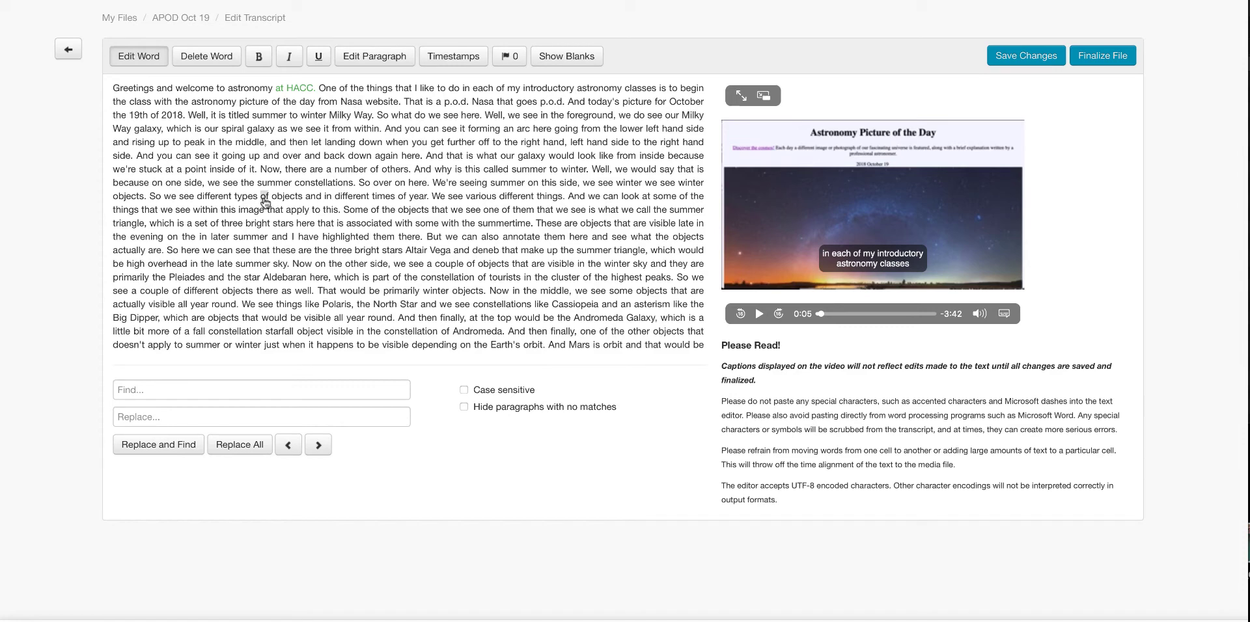
# Replace every occurrence of "Nasa" in the transcript with "NASA"
pyautogui.click(174, 389)
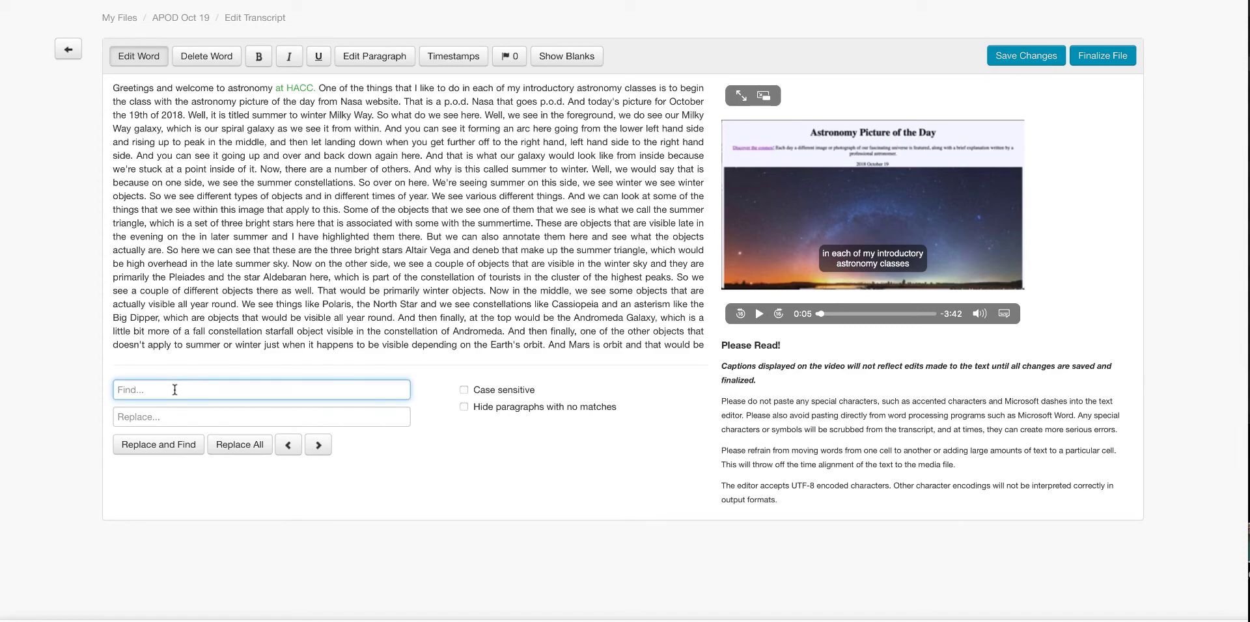
pyautogui.write('Nasa')
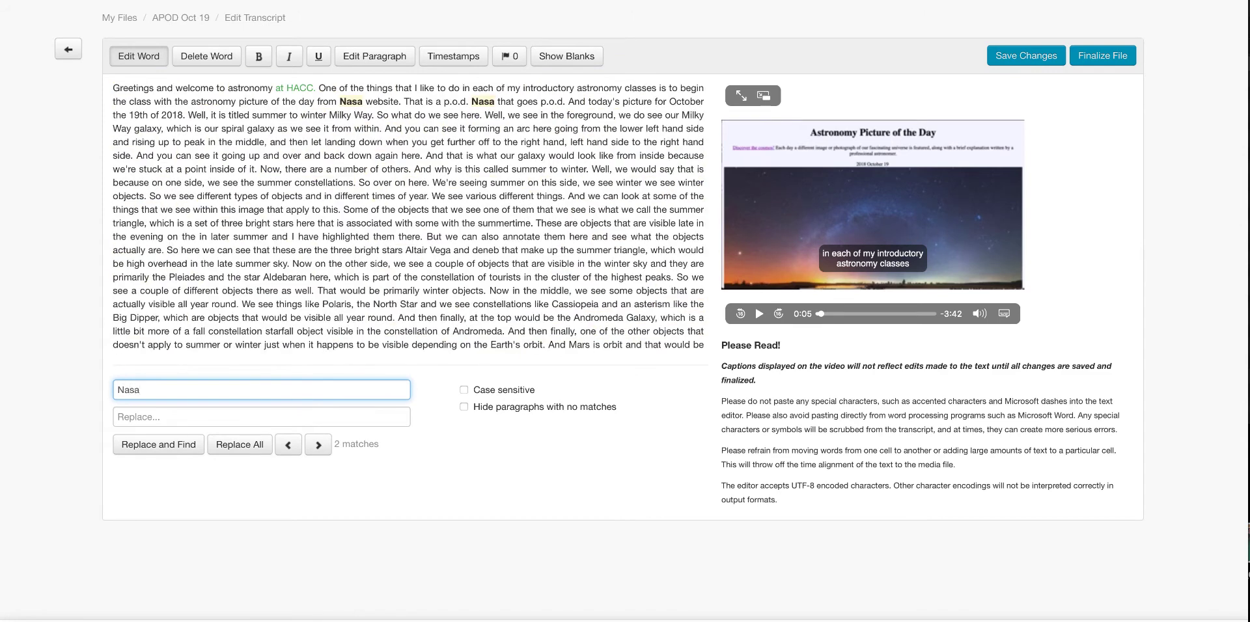
pyautogui.click(169, 414)
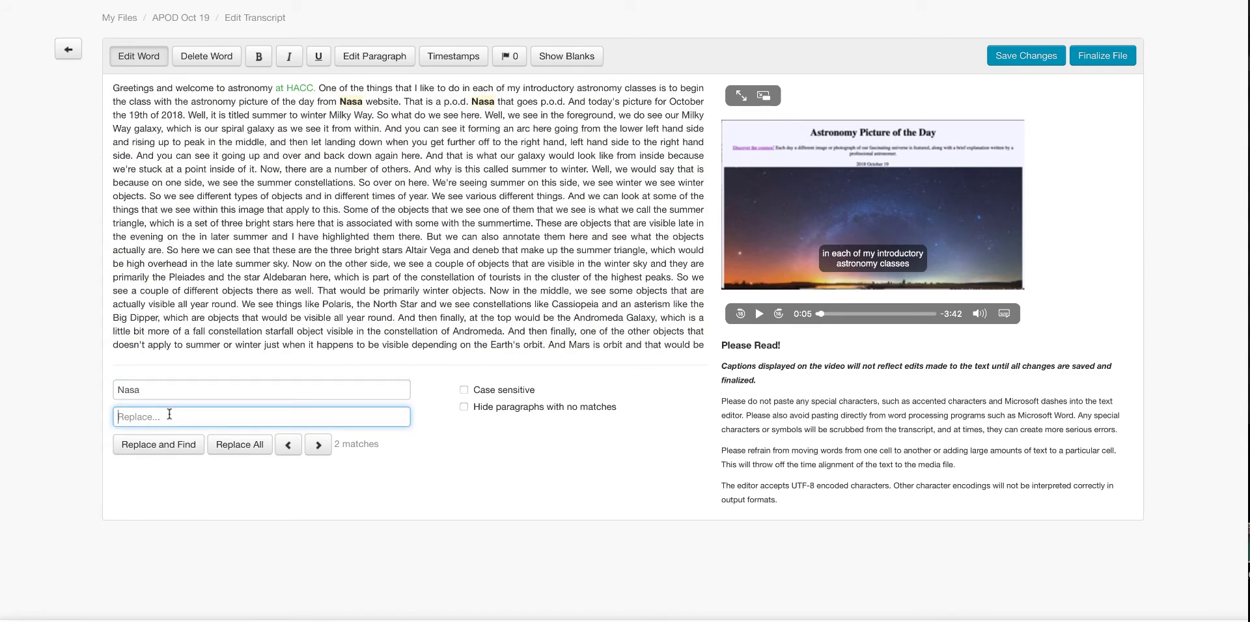
pyautogui.write('NASA')
pyautogui.click(230, 447)
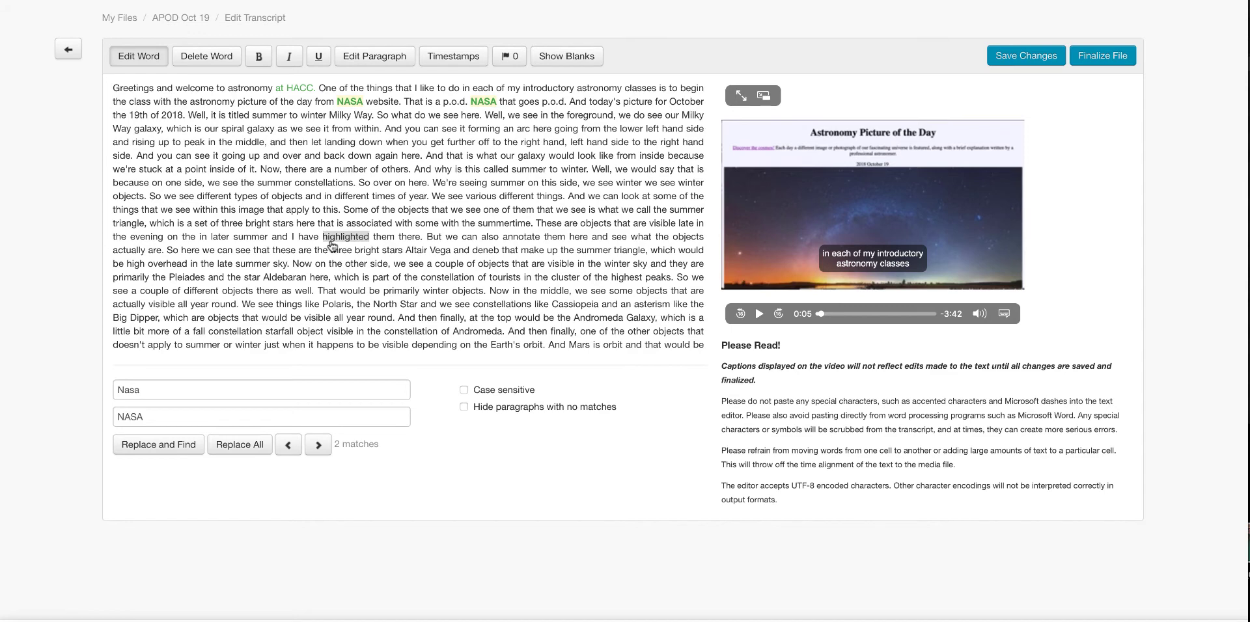
pyautogui.scroll(-1, 332, 244)
pyautogui.scroll(-2, 332, 245)
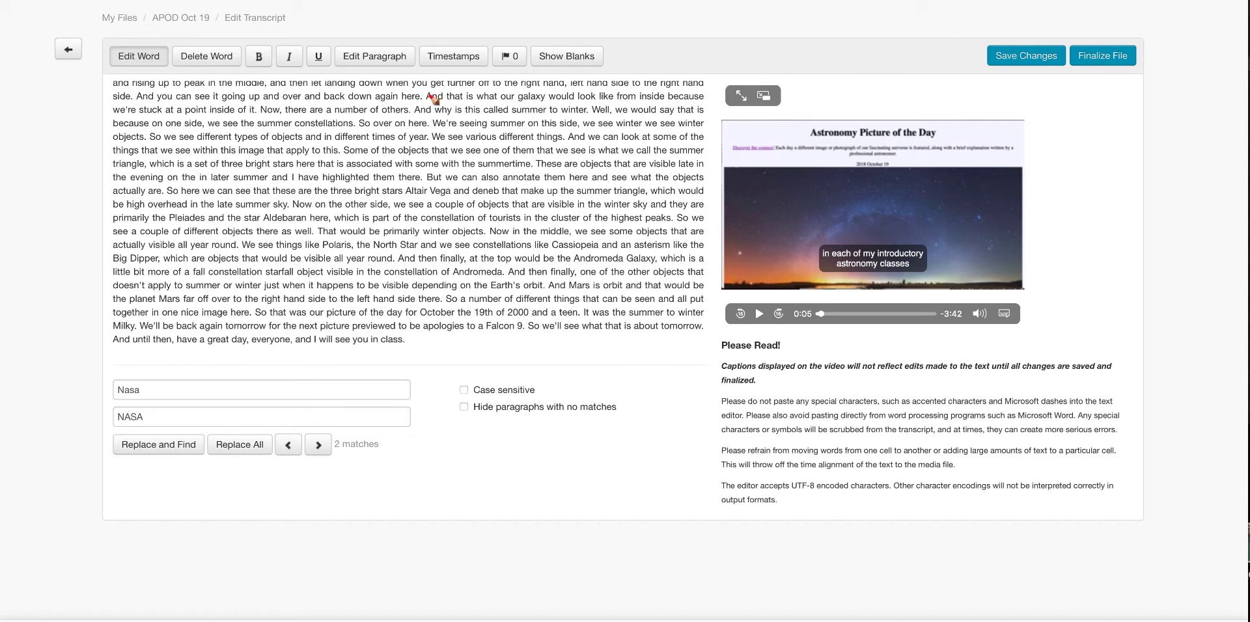
pyautogui.moveTo(302, 206)
pyautogui.mouseDown()
pyautogui.moveTo(240, 210)
pyautogui.moveTo(355, 236)
pyautogui.moveTo(295, 201)
pyautogui.mouseUp()
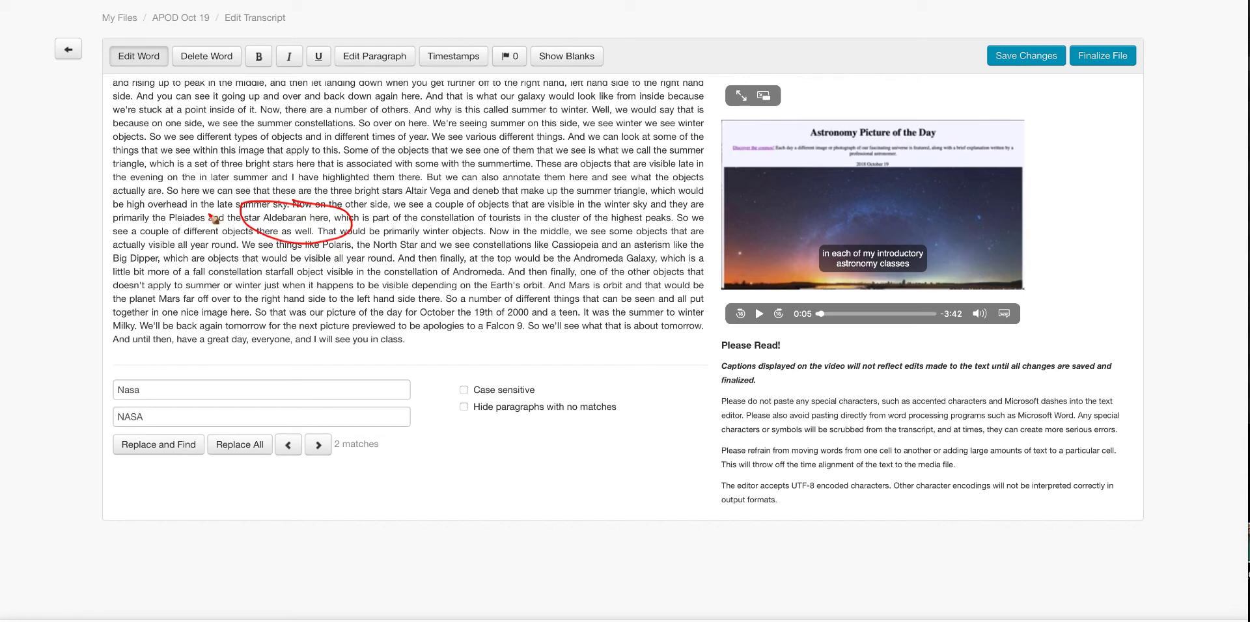
pyautogui.moveTo(203, 207)
pyautogui.mouseDown()
pyautogui.moveTo(148, 216)
pyautogui.moveTo(205, 222)
pyautogui.mouseUp()
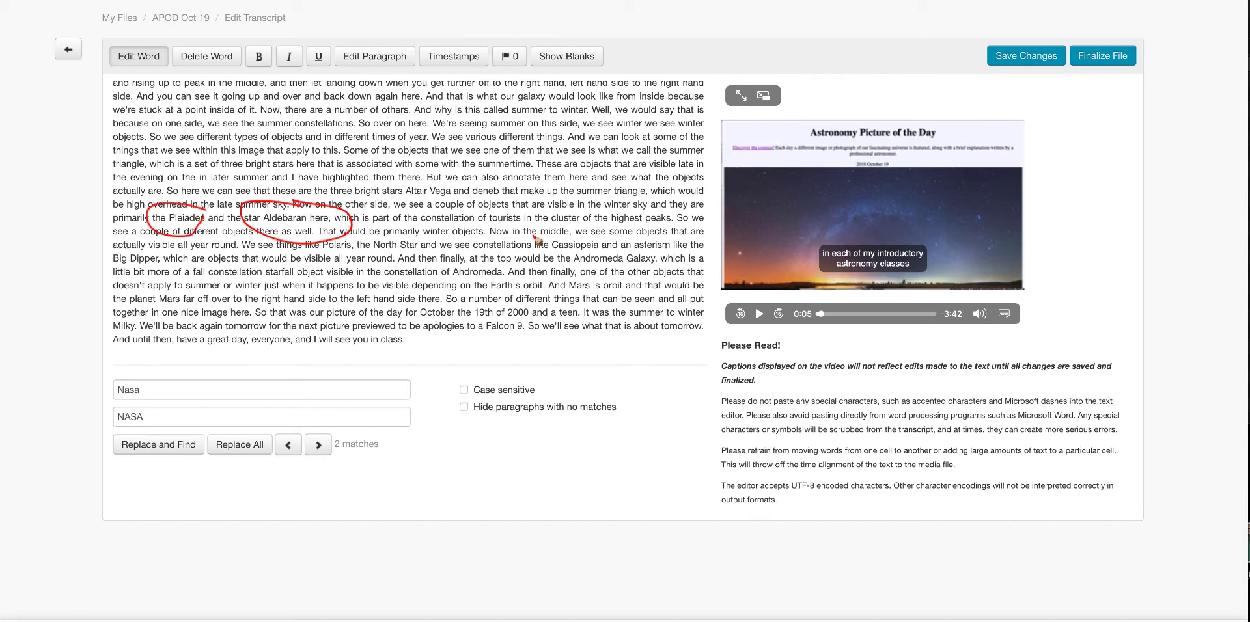
pyautogui.moveTo(611, 233)
pyautogui.mouseDown()
pyautogui.moveTo(577, 261)
pyautogui.moveTo(608, 237)
pyautogui.mouseUp()
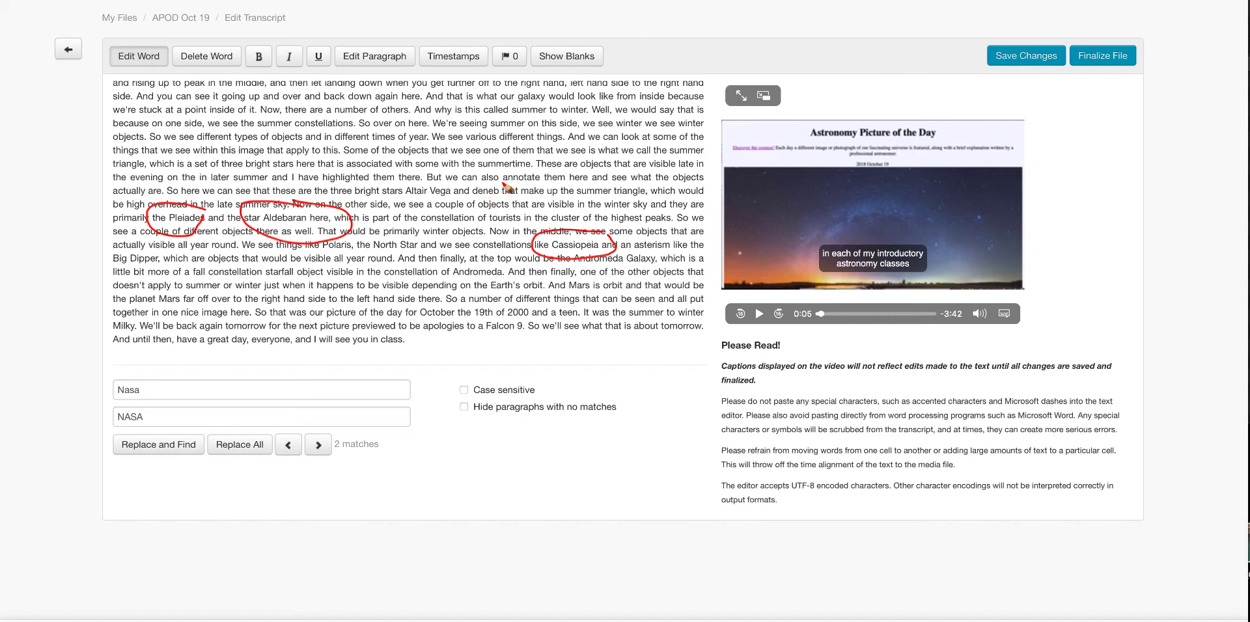
pyautogui.moveTo(505, 185)
pyautogui.mouseDown()
pyautogui.moveTo(464, 198)
pyautogui.moveTo(505, 195)
pyautogui.moveTo(479, 179)
pyautogui.mouseUp()
pyautogui.press('Escape')
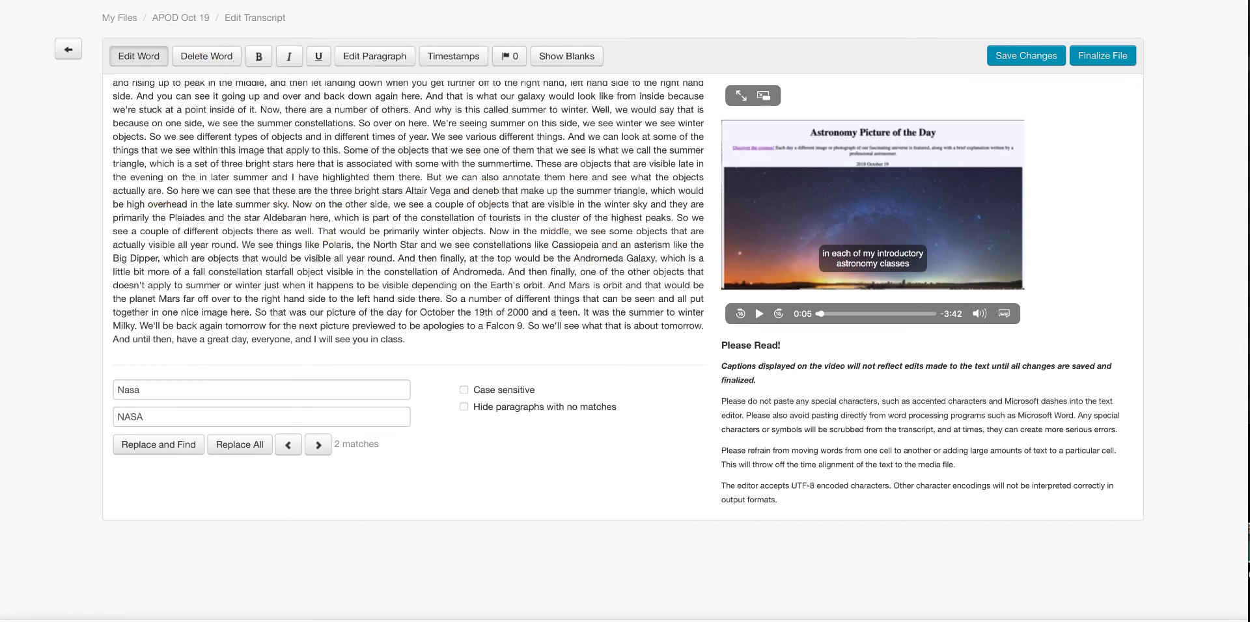
# Mark the word "set" for deletion in the sentence about the three bright stars of the summer triangle
pyautogui.click(198, 59)
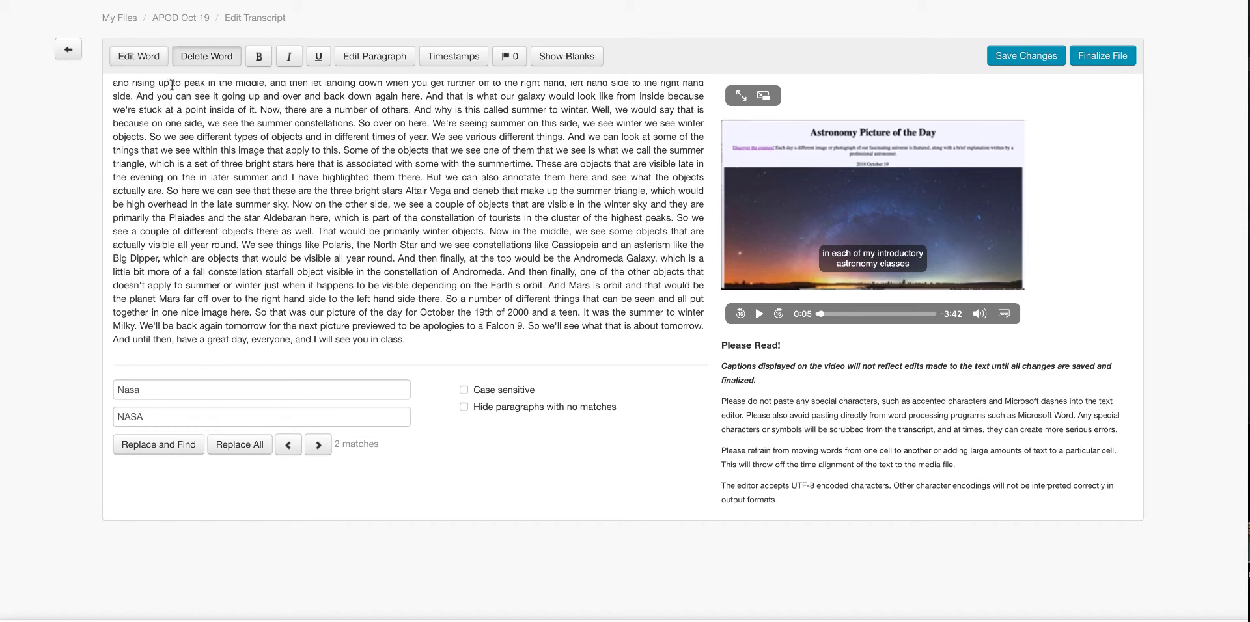
pyautogui.click(157, 191)
pyautogui.scroll(1, 367, 188)
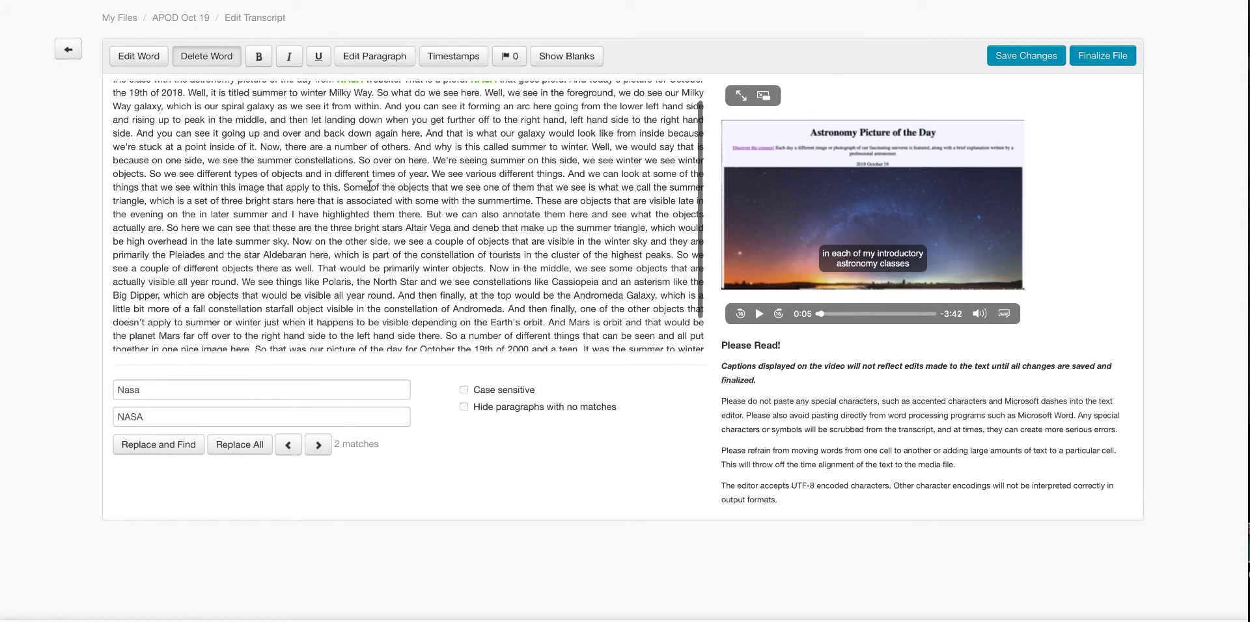
pyautogui.scroll(-1, 369, 190)
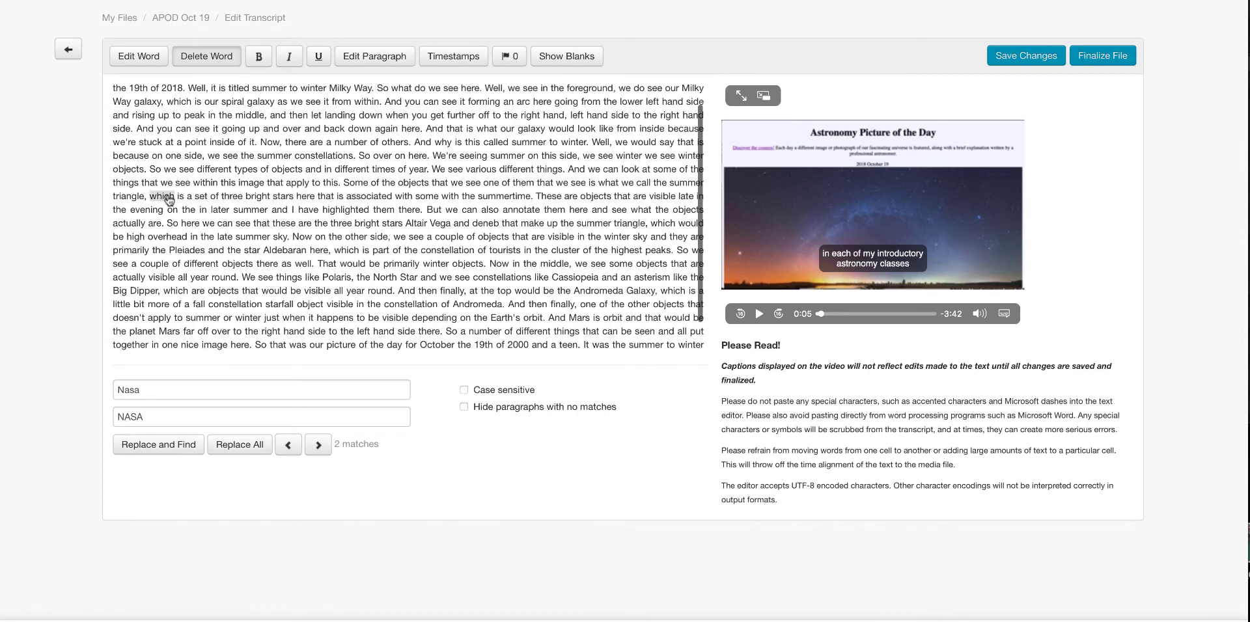
pyautogui.click(201, 197)
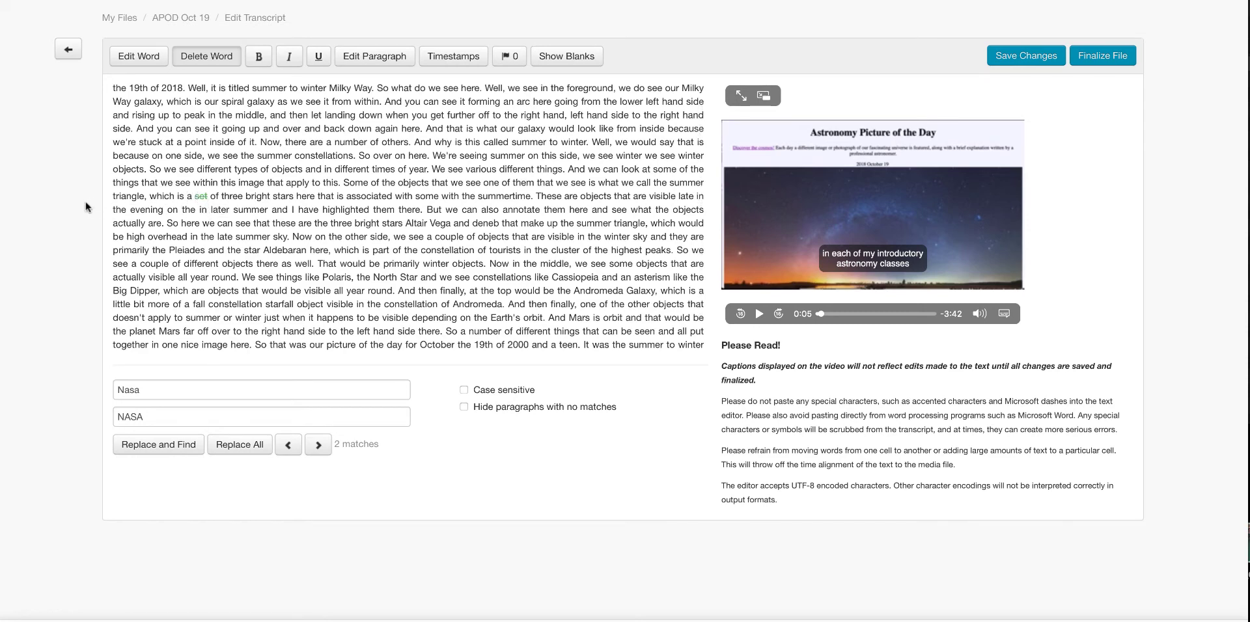
# Look over the corrected transcript, save its changes, and finalize the file
pyautogui.scroll(2, 260, 206)
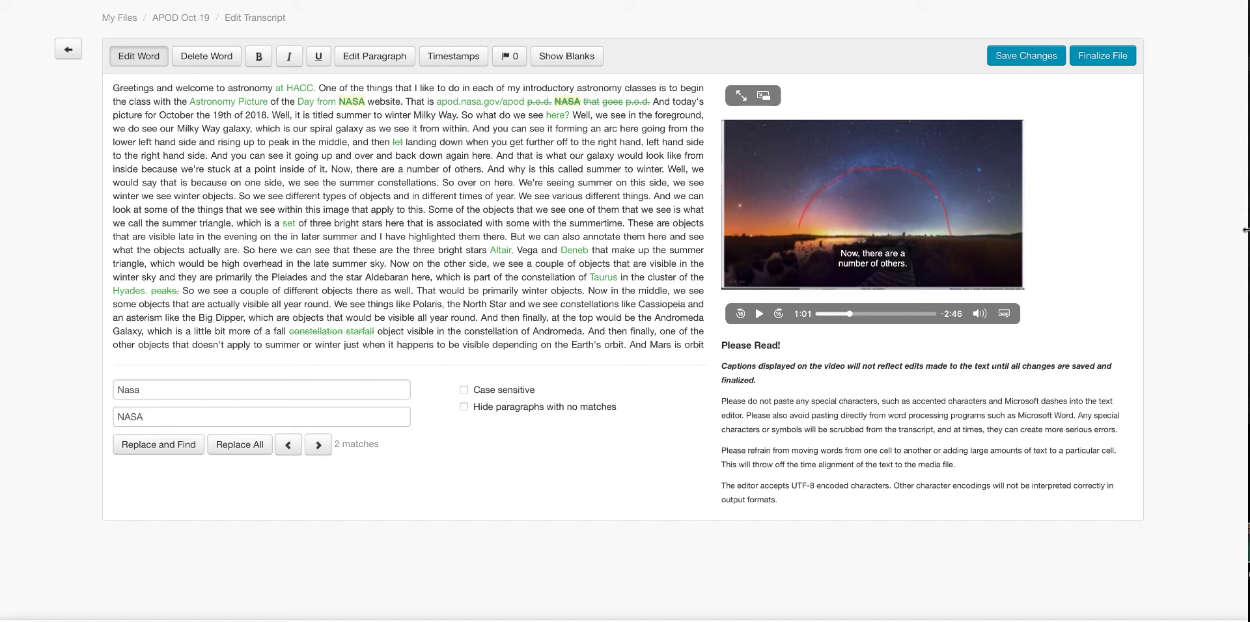
pyautogui.scroll(-3, 656, 247)
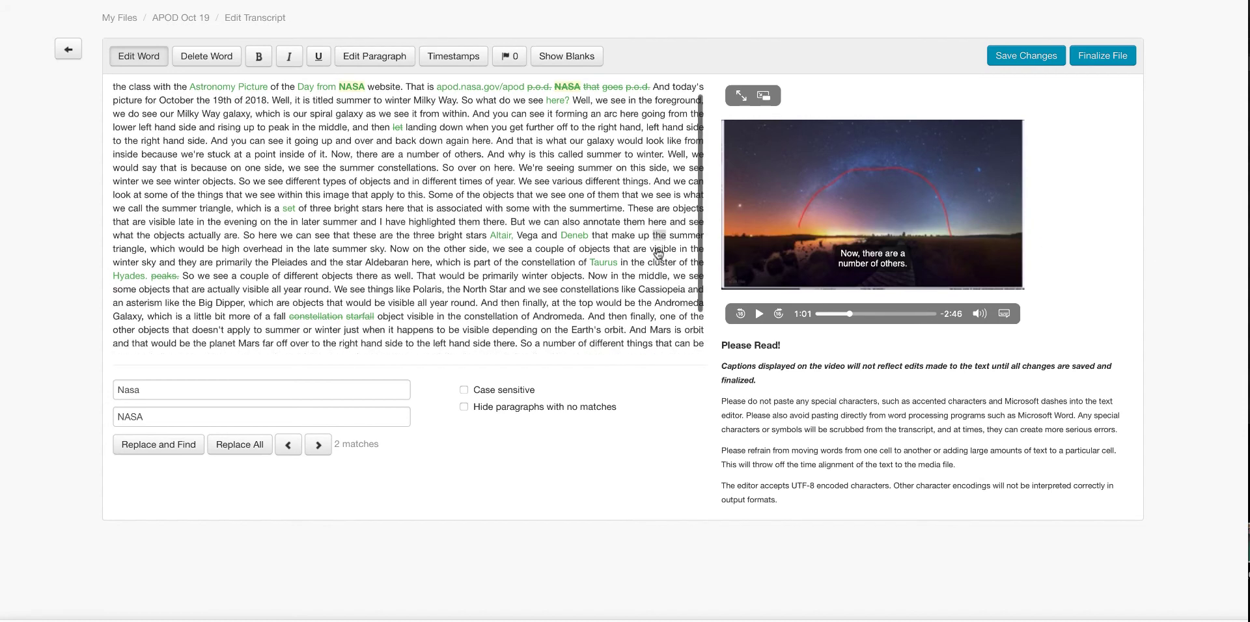
pyautogui.scroll(3, 656, 247)
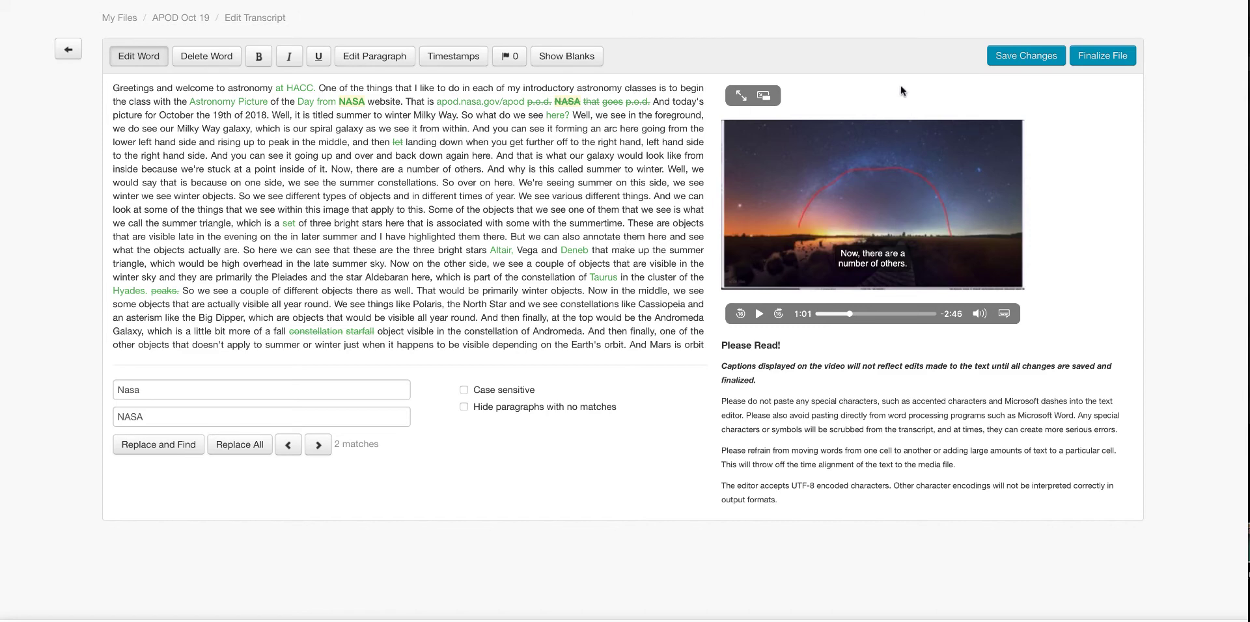
pyautogui.click(1019, 58)
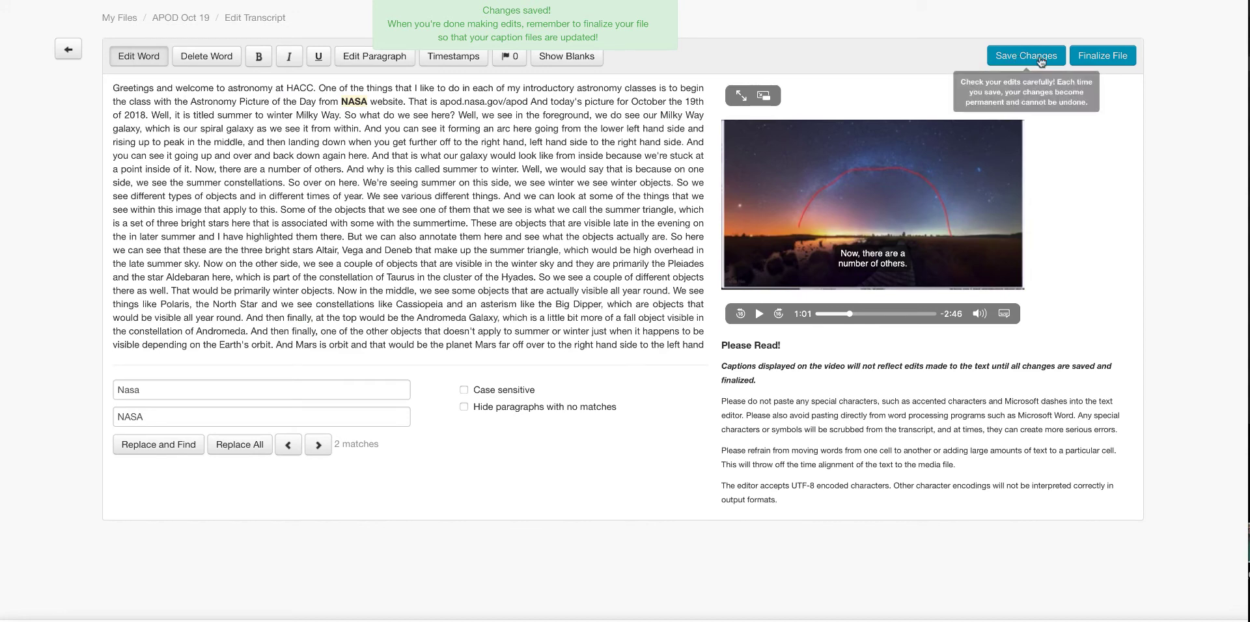
pyautogui.click(1104, 57)
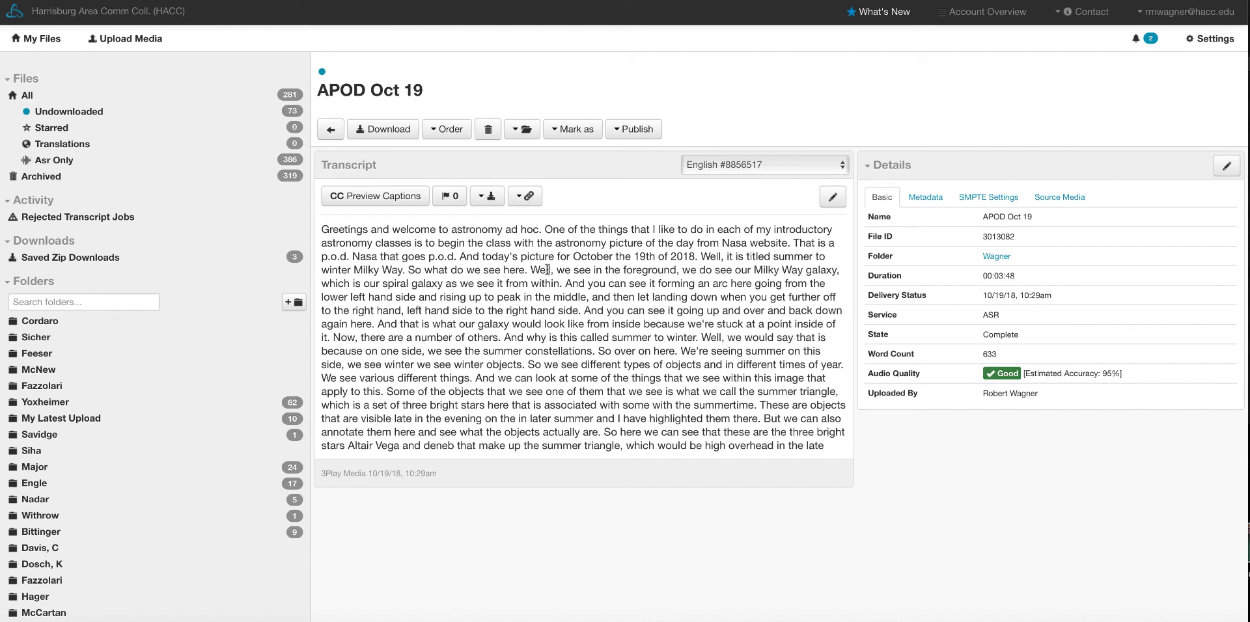
# Reopen APOD Oct 19 from the file list to check its updated transcript, and download the captions in SRT format
pyautogui.click(331, 130)
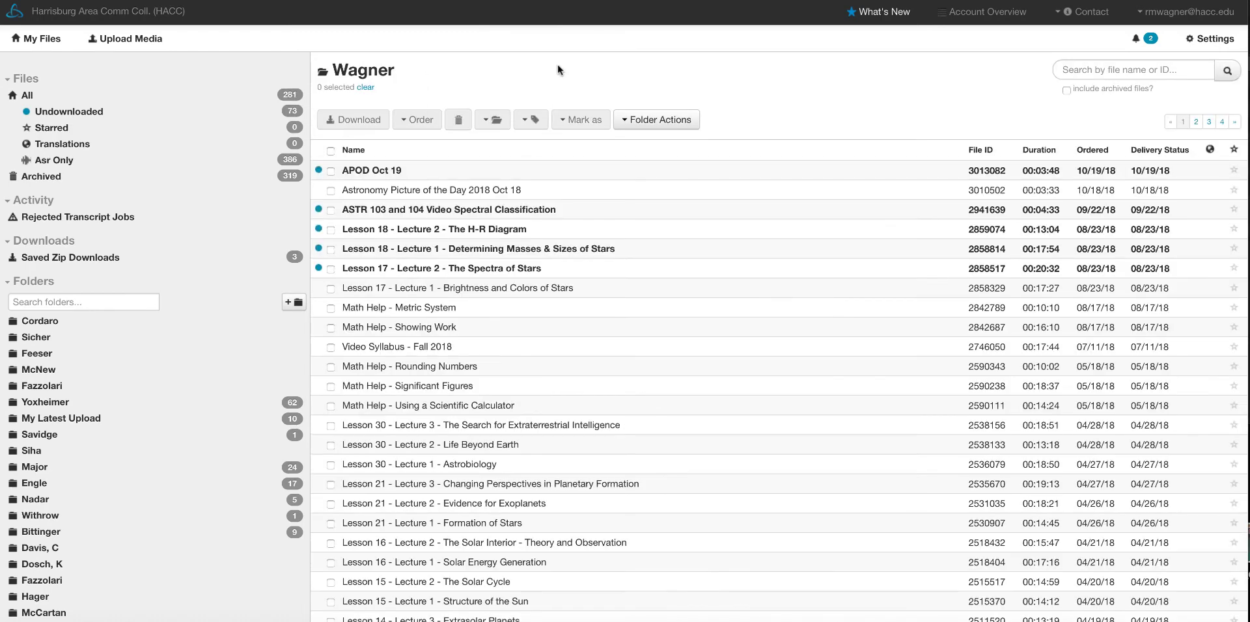
pyautogui.click(376, 172)
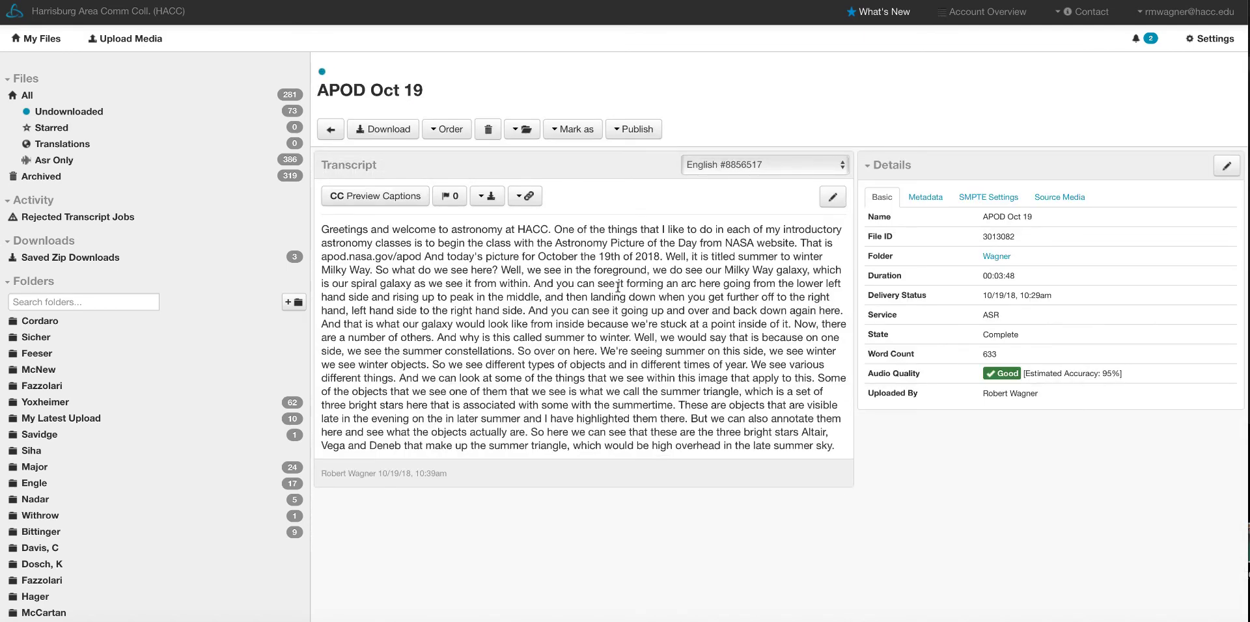
pyautogui.scroll(-1, 617, 287)
pyautogui.scroll(-5, 617, 287)
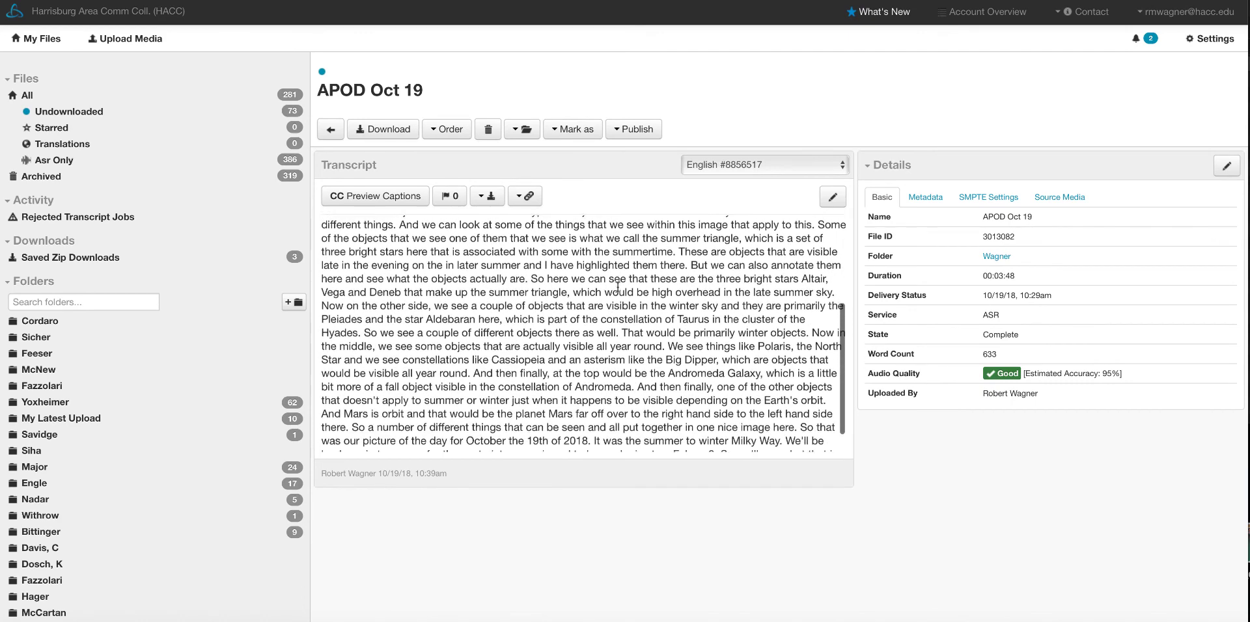
pyautogui.scroll(6, 612, 273)
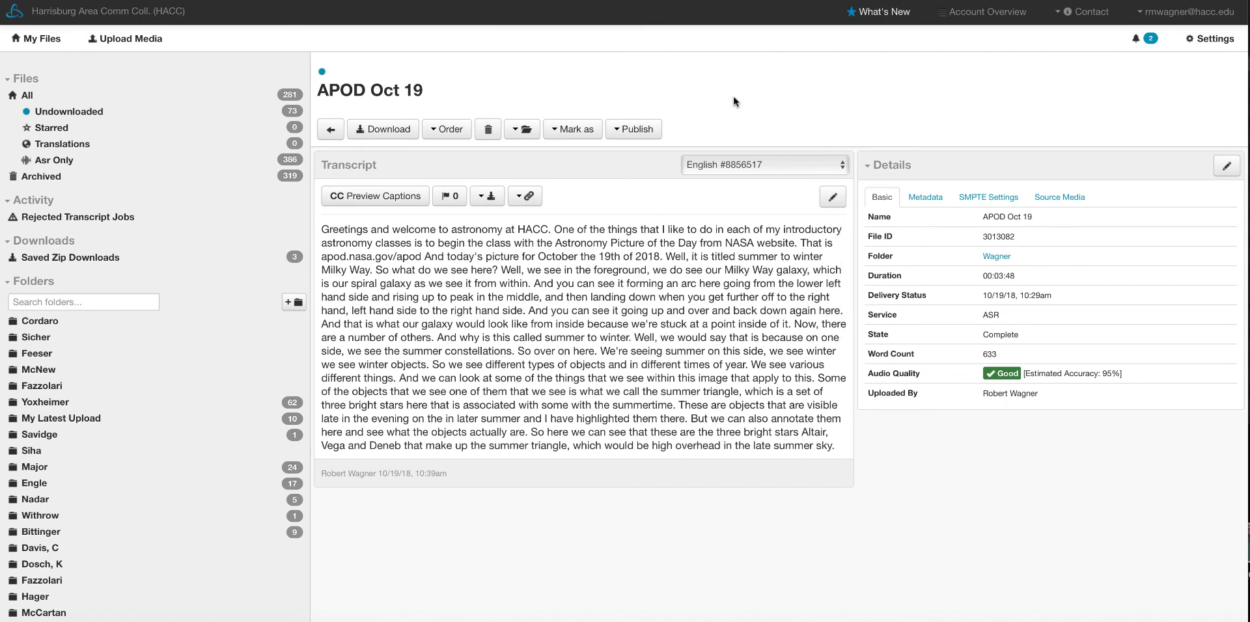
pyautogui.click(484, 199)
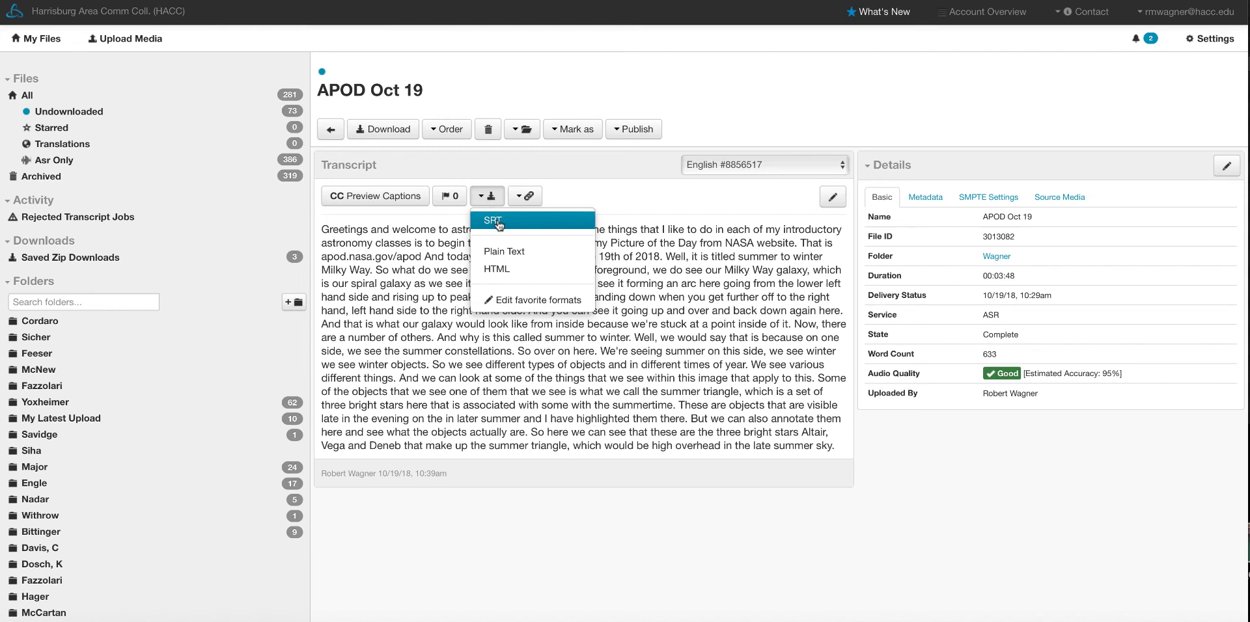
pyautogui.click(498, 223)
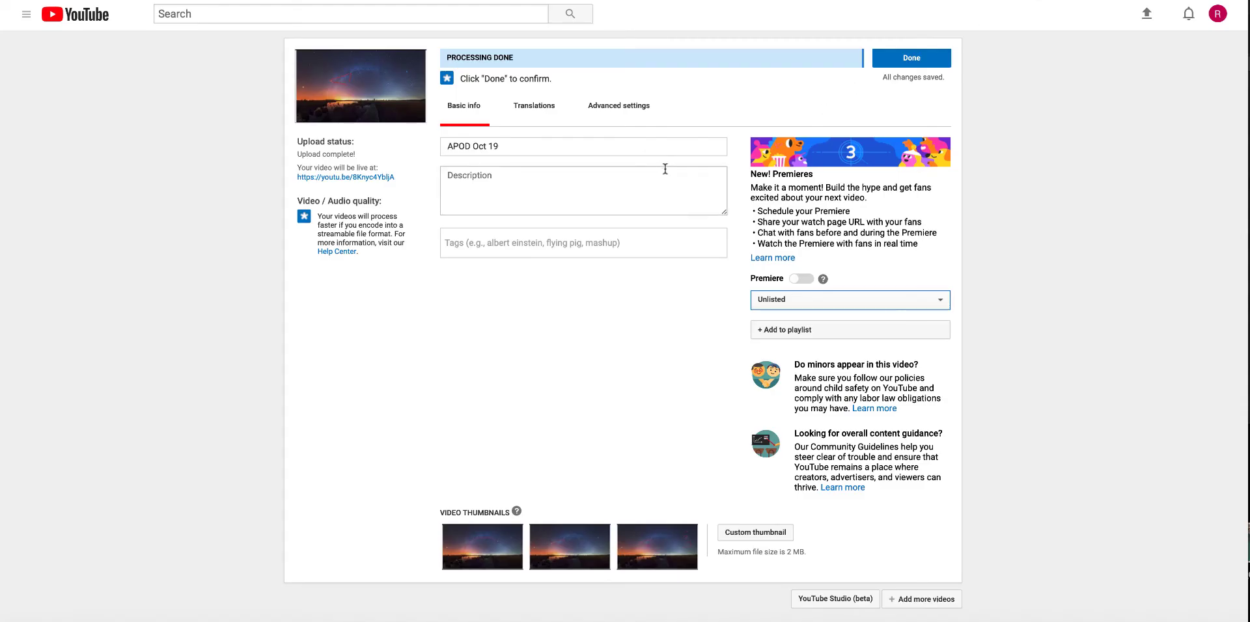
# In YouTube, confirm the APOD Oct 19 upload as done and open the video's subtitles and closed captions for editing
pyautogui.click(905, 63)
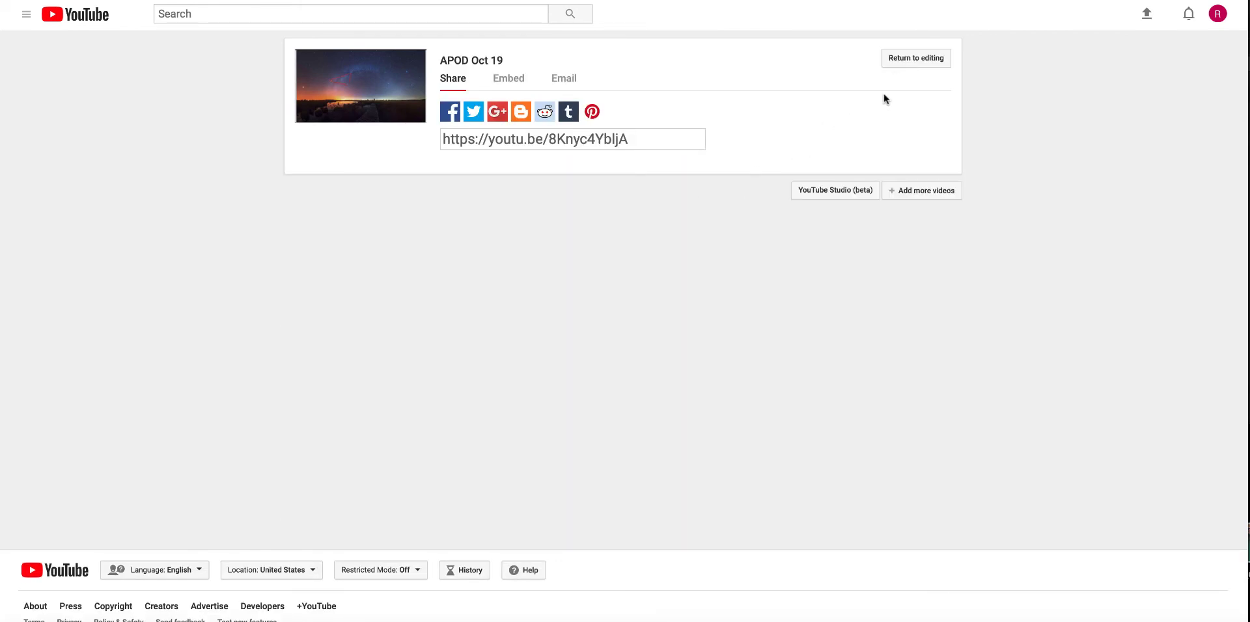
pyautogui.click(907, 60)
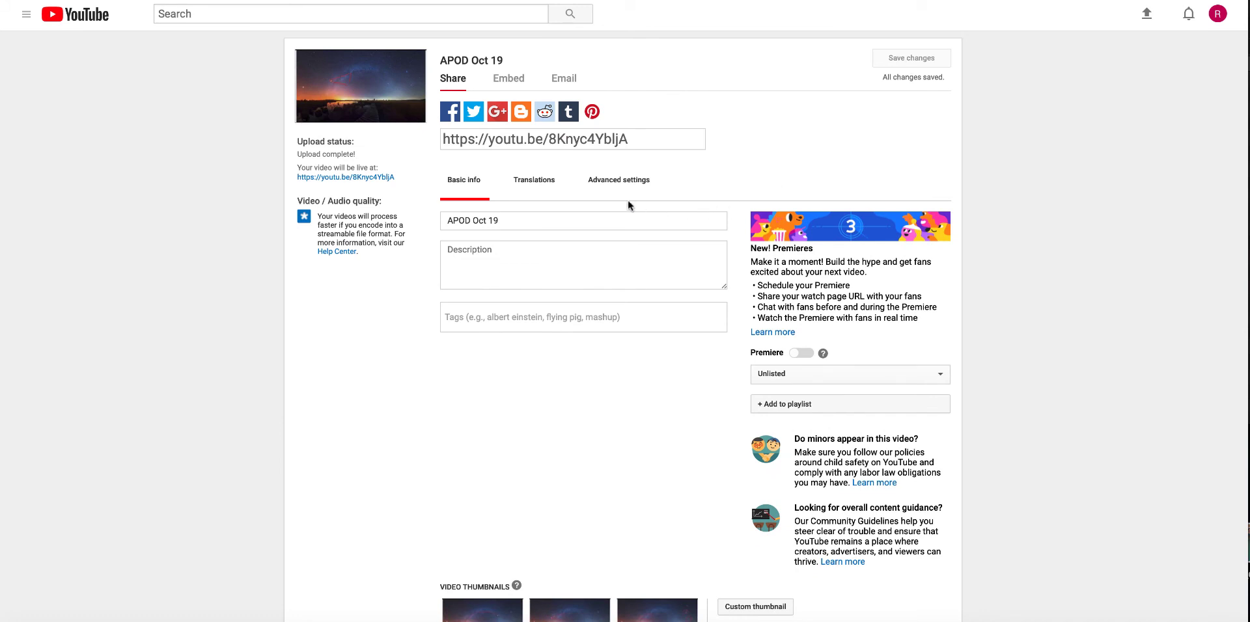
pyautogui.click(619, 180)
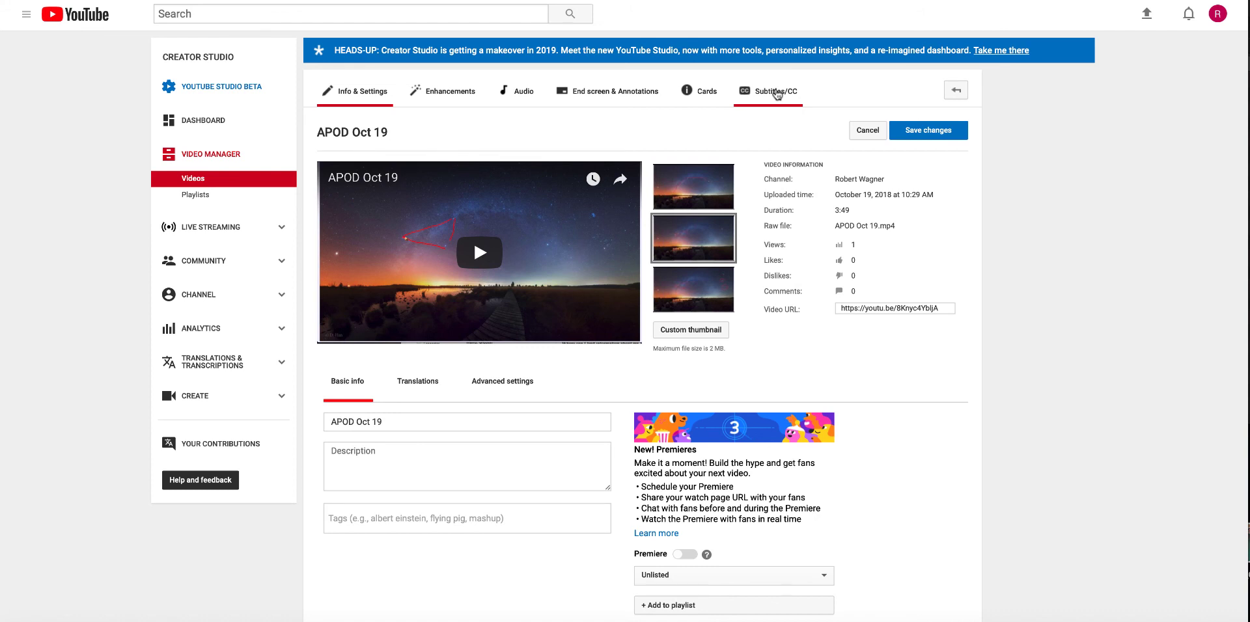
pyautogui.click(776, 93)
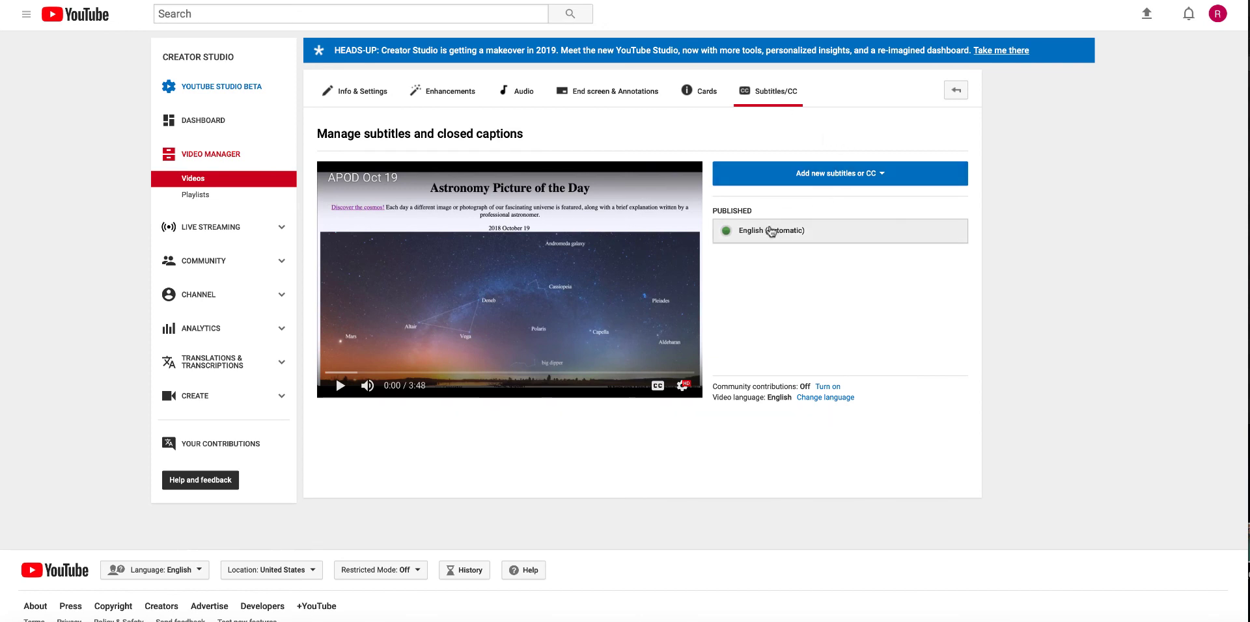
# Add English subtitles to the video by uploading APOD Oct 19.srt as a subtitles file, and publish them
pyautogui.click(882, 178)
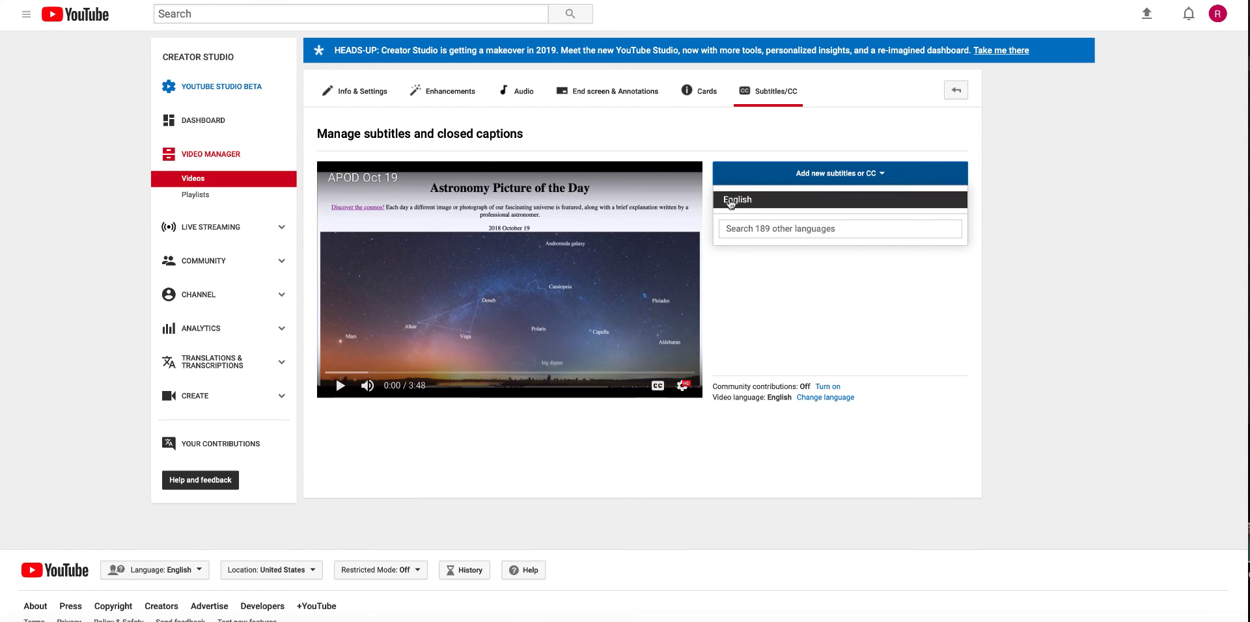
pyautogui.click(733, 199)
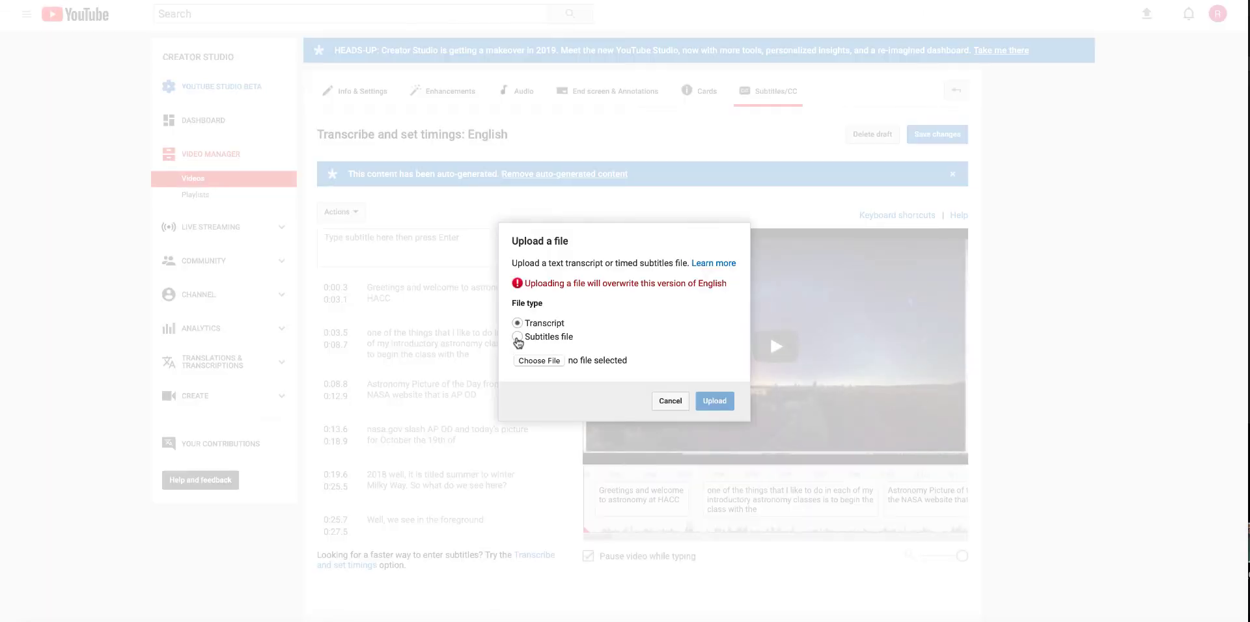
pyautogui.click(518, 337)
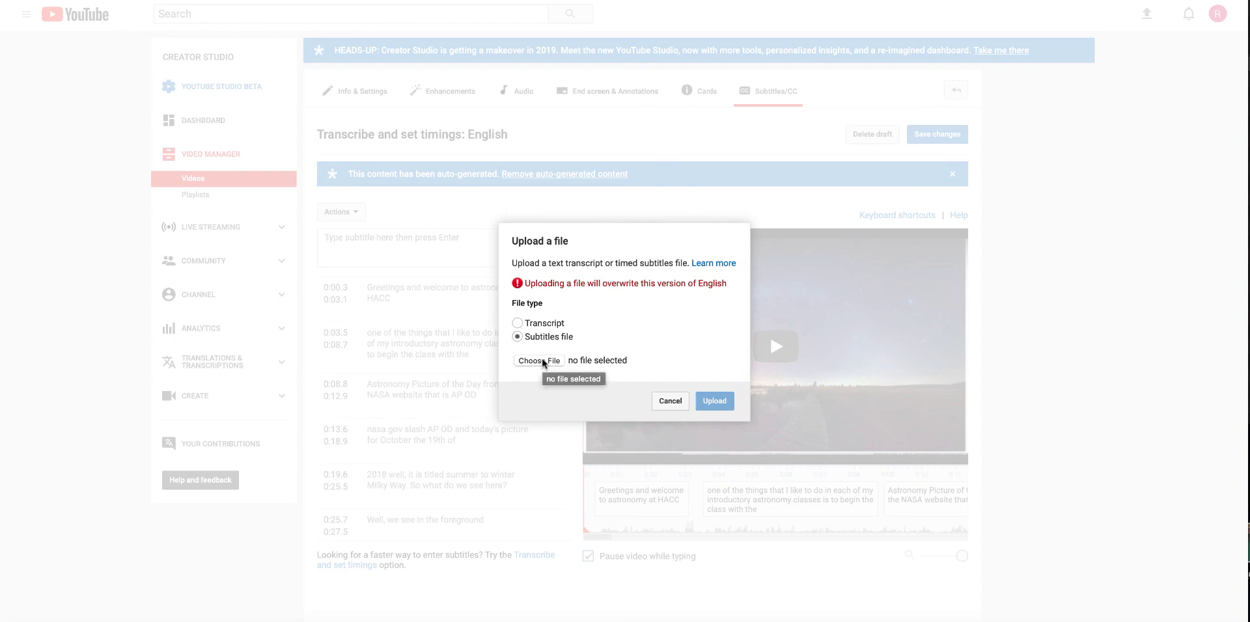
pyautogui.click(542, 361)
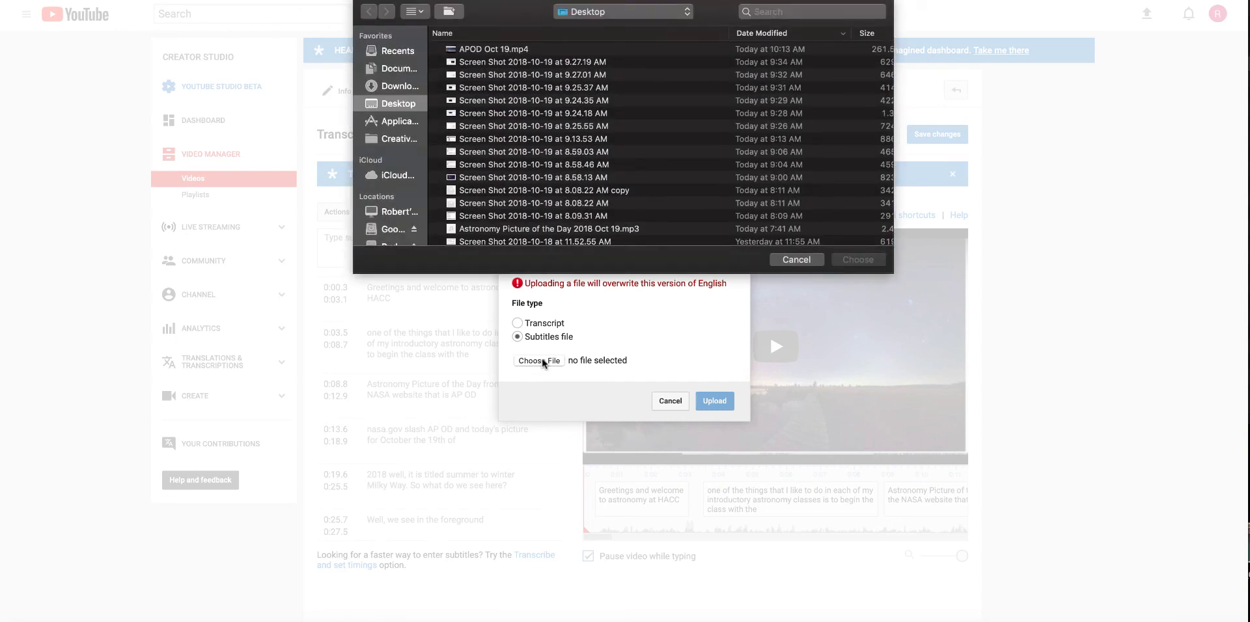
pyautogui.click(481, 52)
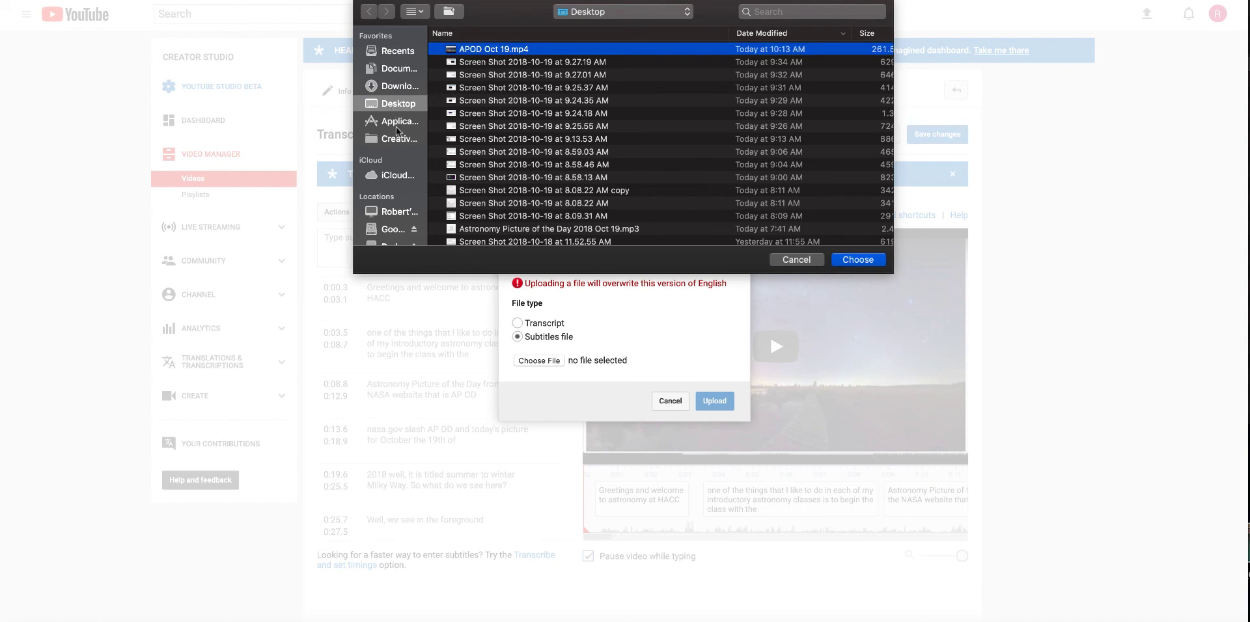
pyautogui.press('Return')
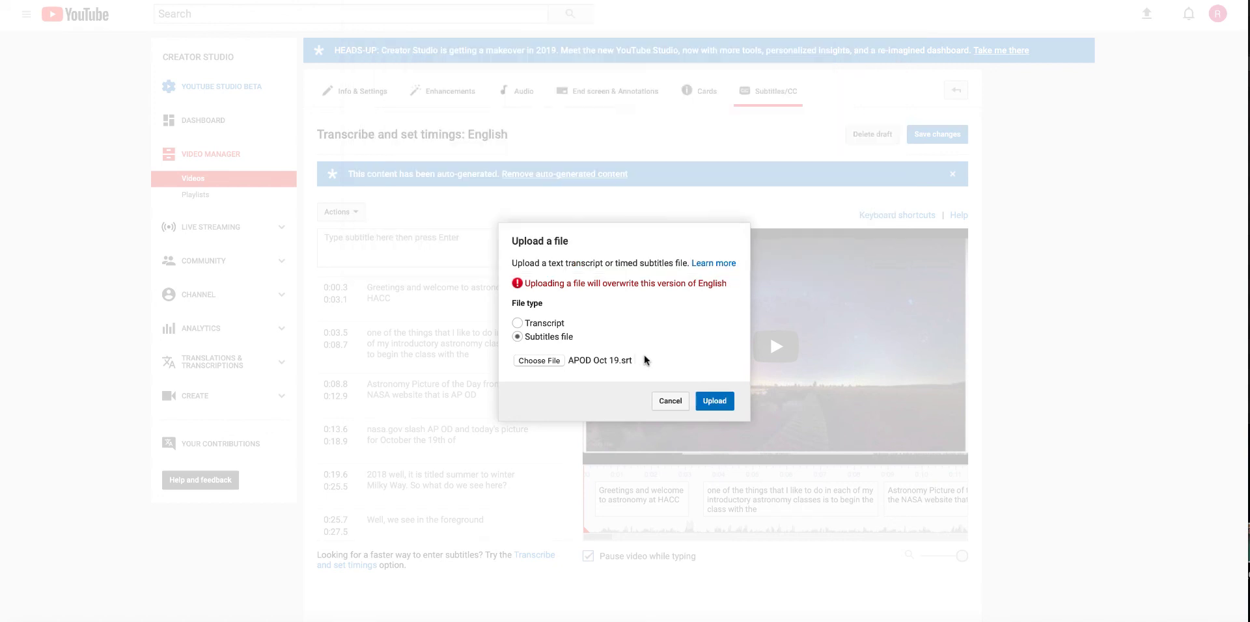
pyautogui.click(722, 402)
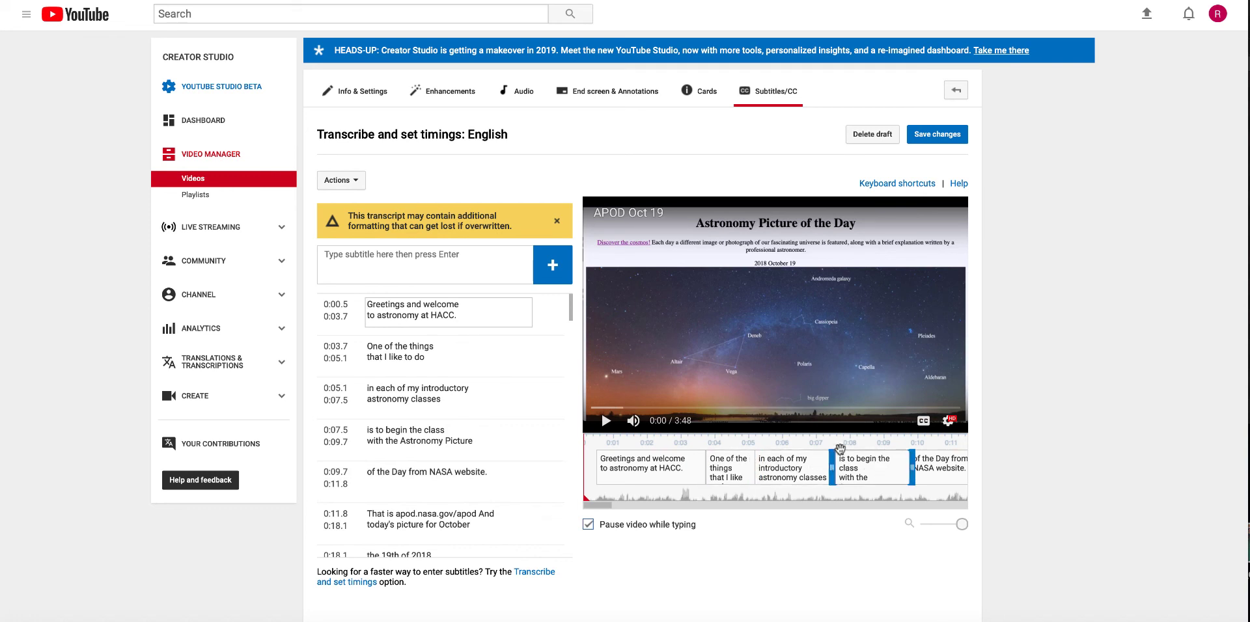
pyautogui.click(933, 135)
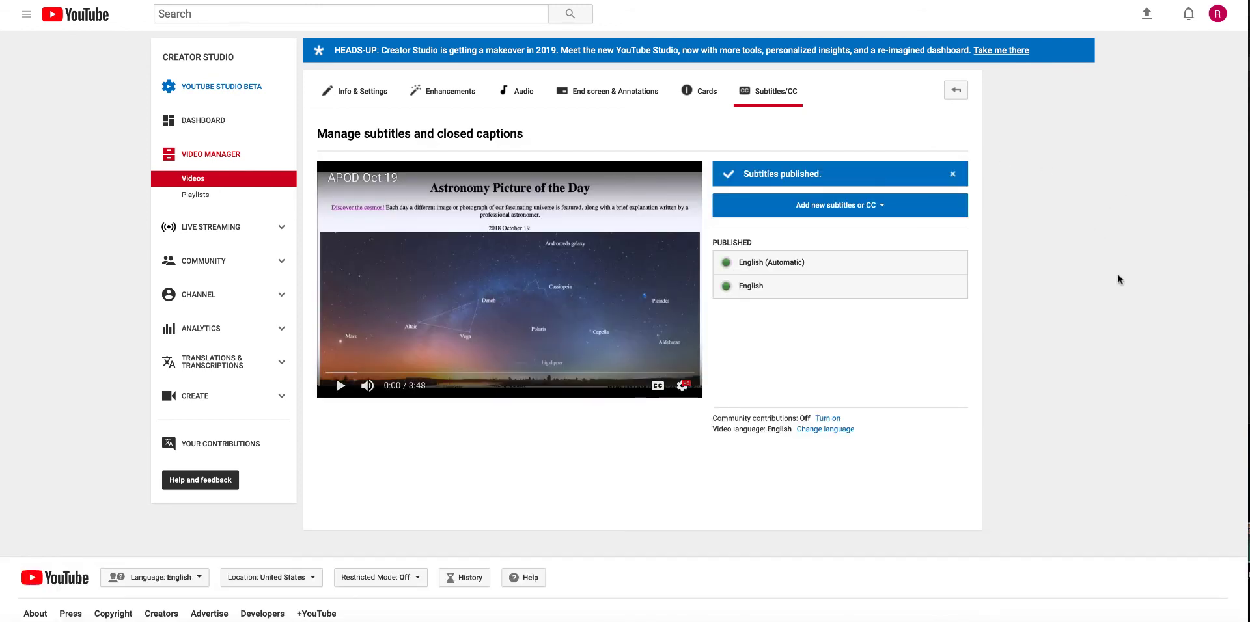
# Turn on the captions in the video preview and skip to about 3:09 to check them
pyautogui.click(658, 386)
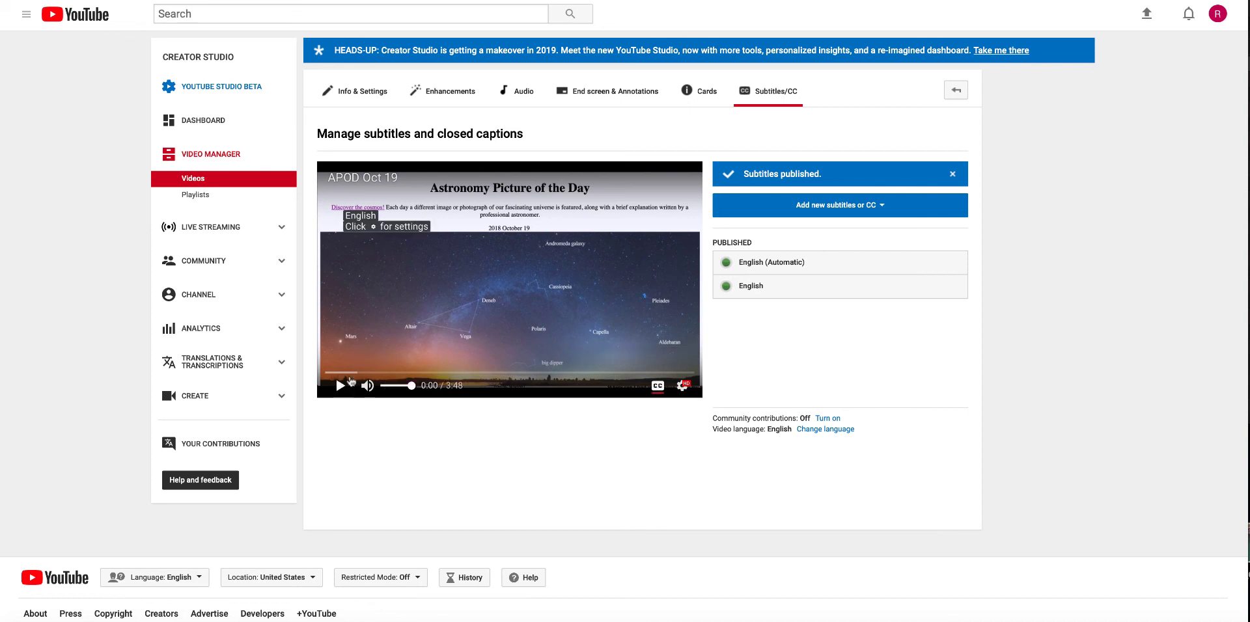
pyautogui.moveTo(332, 374); pyautogui.dragTo(632, 381)
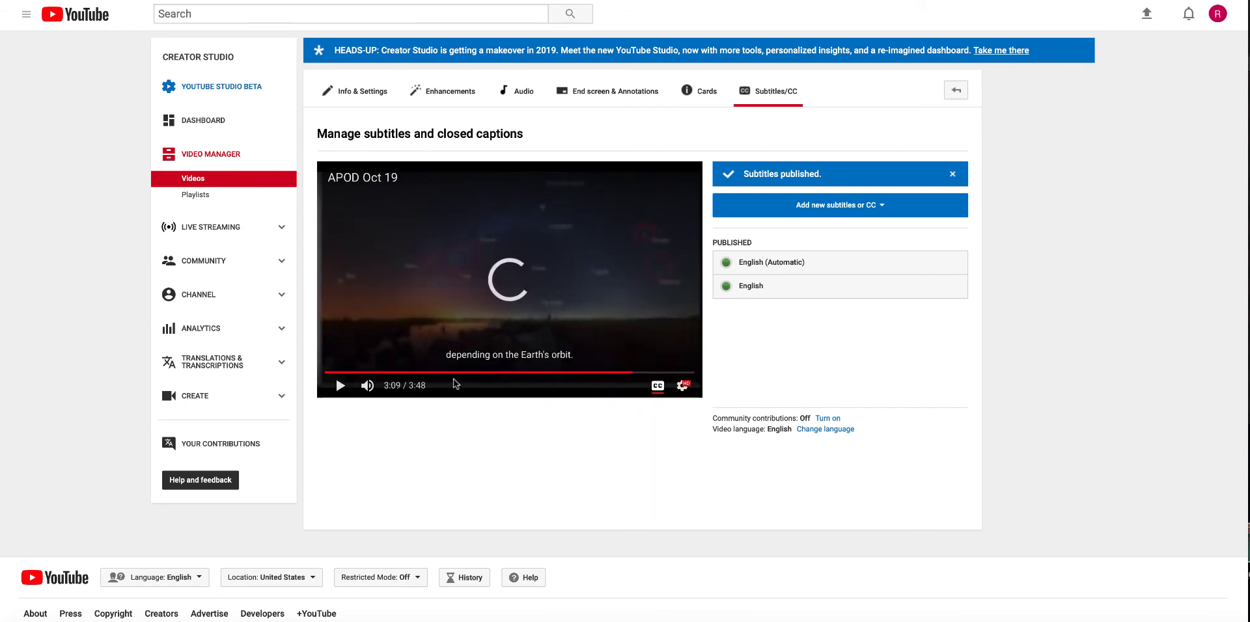